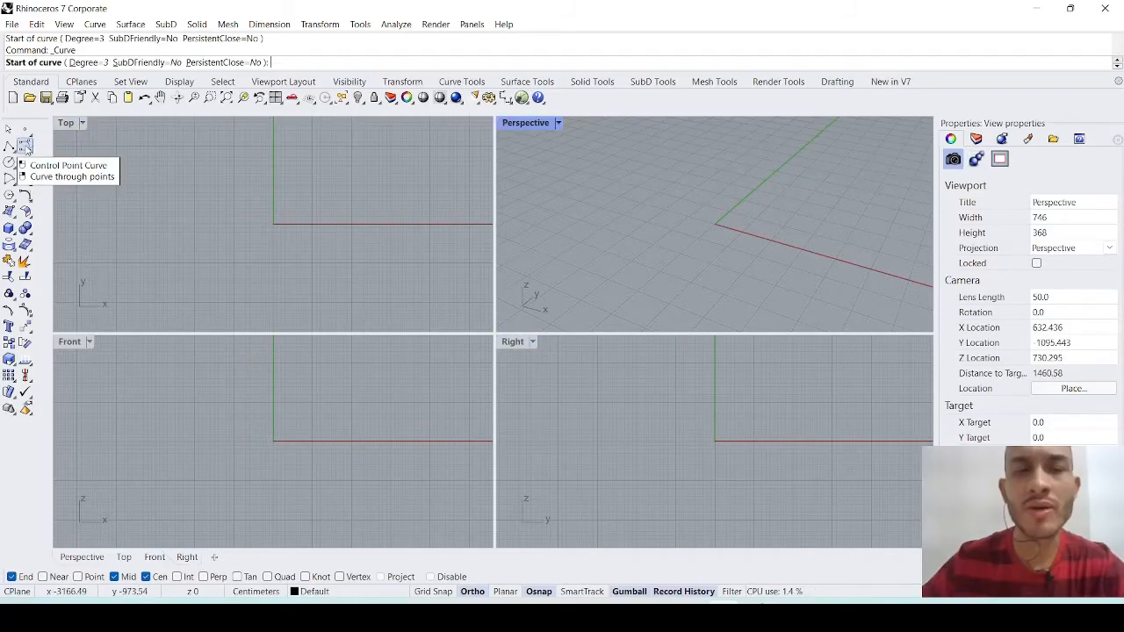
# - Draw a closed freeform control point curve on the ground plane around the origin in the Perspective viewport, with Ortho off
pyautogui.scroll(-3, 715, 218)
pyautogui.scroll(5, 686, 221)
pyautogui.scroll(-10, 686, 221)
pyautogui.scroll(5, 686, 222)
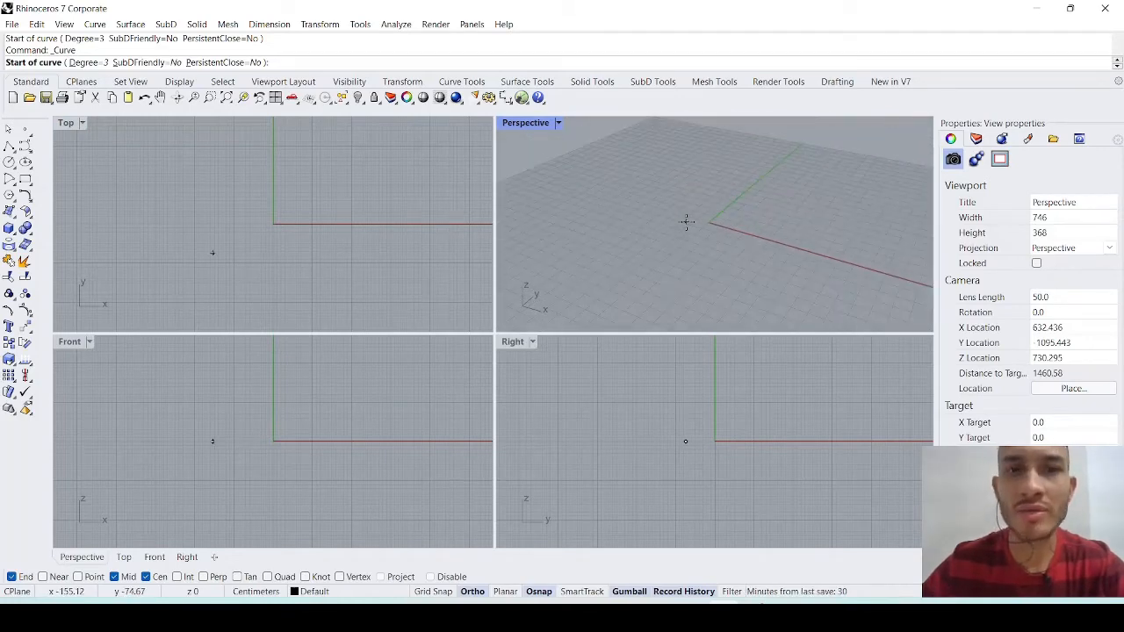
pyautogui.scroll(-1, 686, 221)
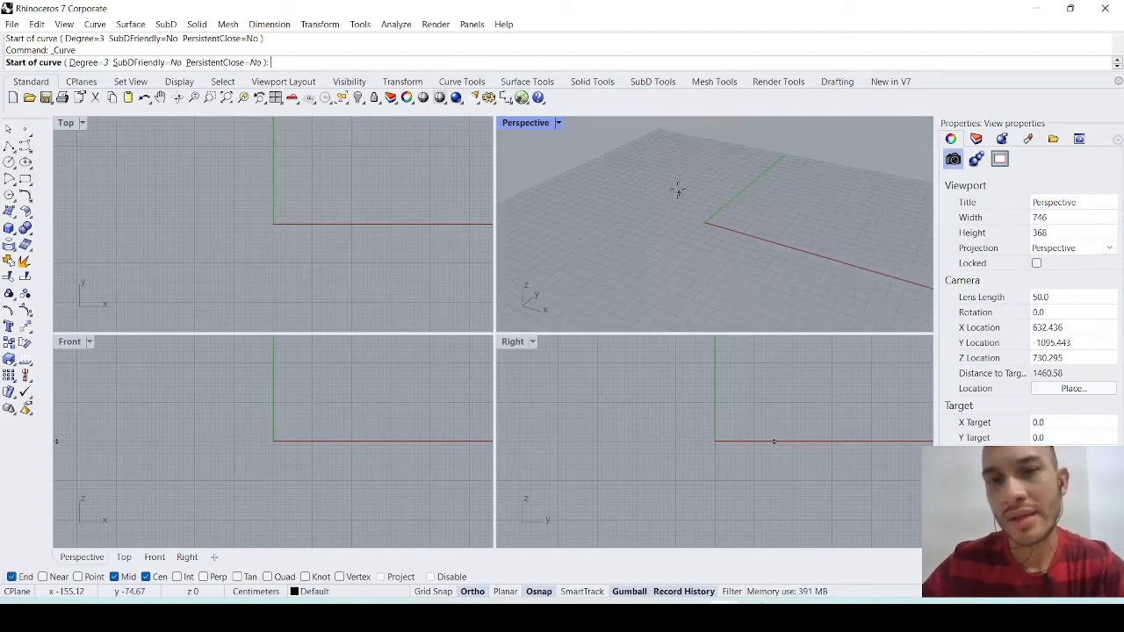
pyautogui.scroll(-2, 684, 205)
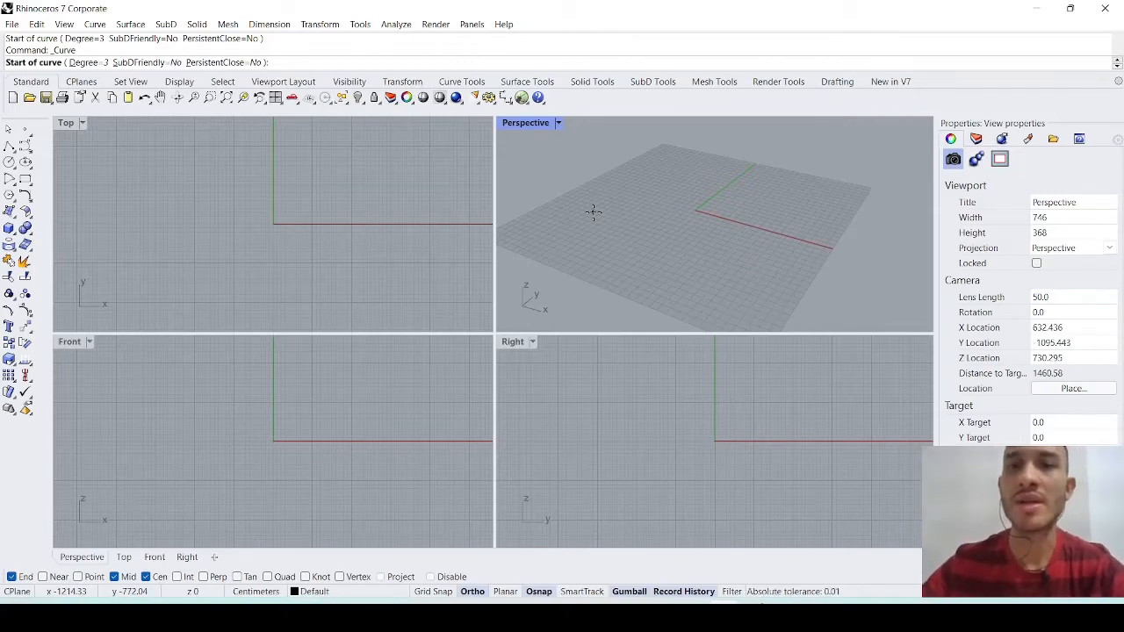
pyautogui.scroll(2, 672, 201)
pyautogui.scroll(-2, 672, 201)
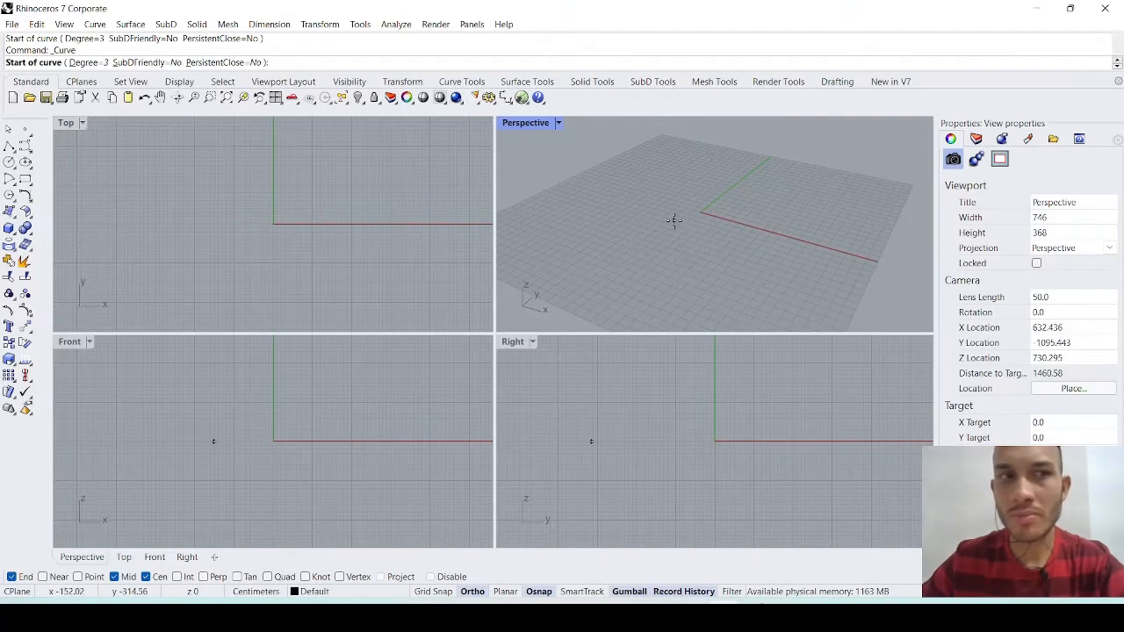
pyautogui.click(558, 242)
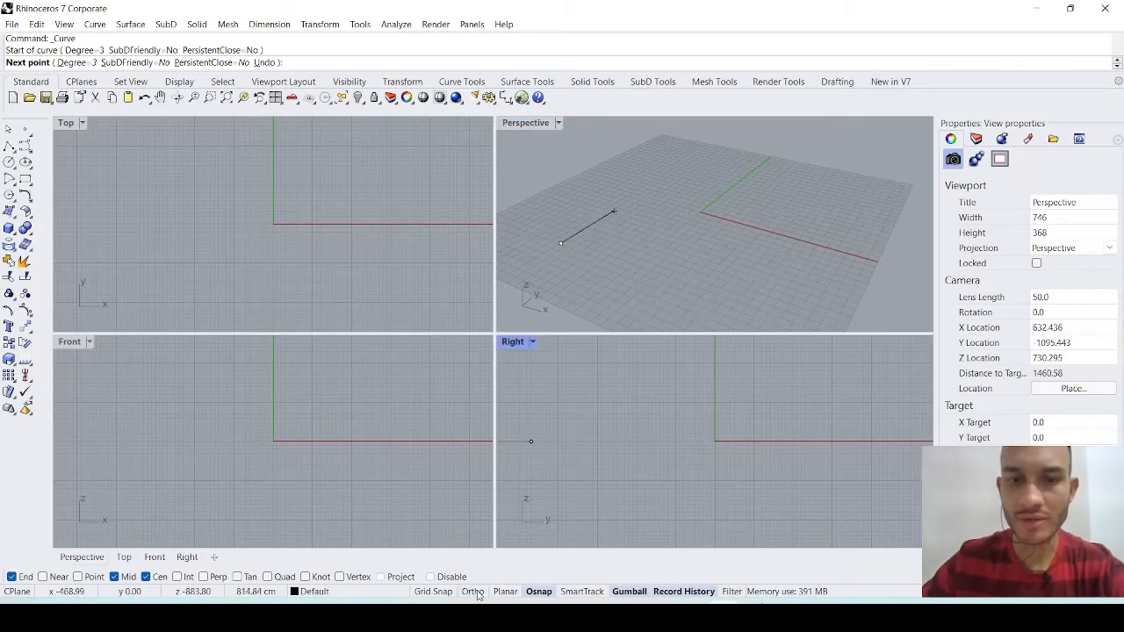
pyautogui.click(545, 212)
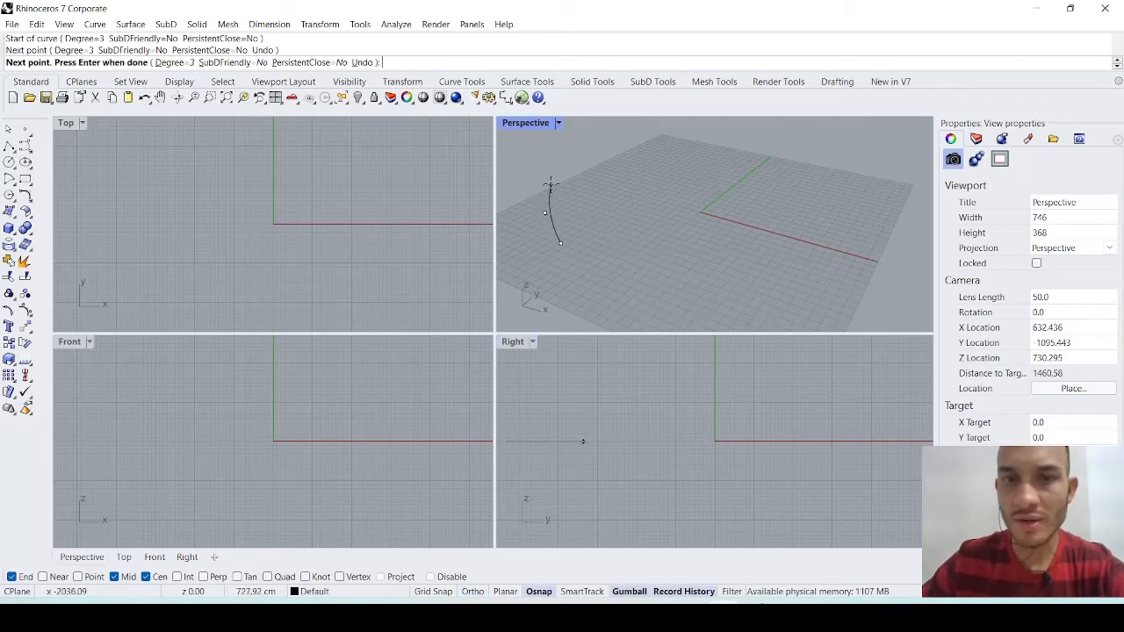
pyautogui.click(558, 182)
pyautogui.click(604, 171)
pyautogui.click(639, 190)
pyautogui.click(682, 191)
pyautogui.click(691, 164)
pyautogui.click(671, 144)
pyautogui.click(716, 144)
pyautogui.click(818, 170)
pyautogui.click(871, 222)
pyautogui.click(829, 309)
pyautogui.click(731, 295)
pyautogui.click(610, 311)
pyautogui.click(561, 245)
# - Check the closed curve in the Perspective, Front and Top viewports and delete it
pyautogui.moveTo(650, 249); pyautogui.dragTo(642, 296, button='right')
pyautogui.scroll(-6, 317, 399)
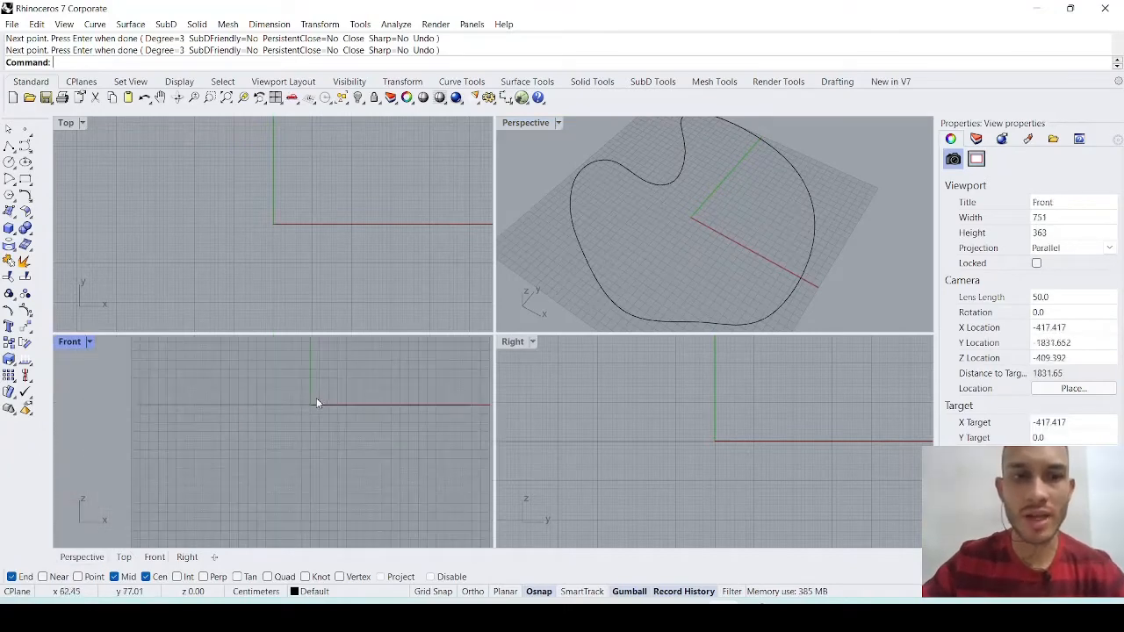
pyautogui.scroll(-2, 313, 285)
pyautogui.scroll(-3, 303, 260)
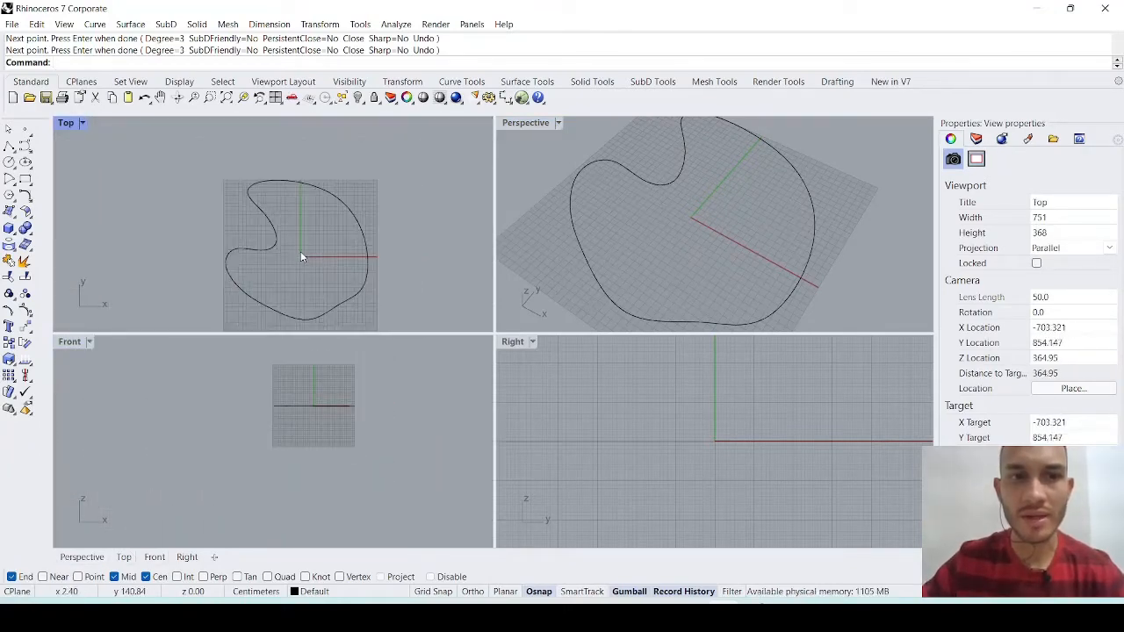
pyautogui.click(809, 232)
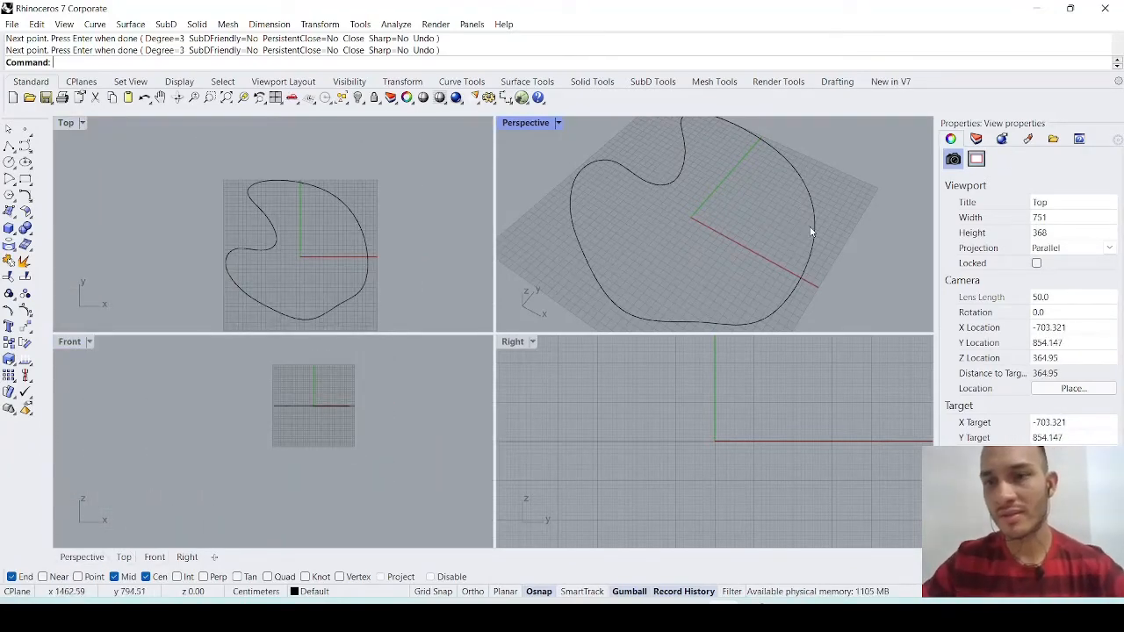
pyautogui.click(811, 233)
pyautogui.press('Delete')
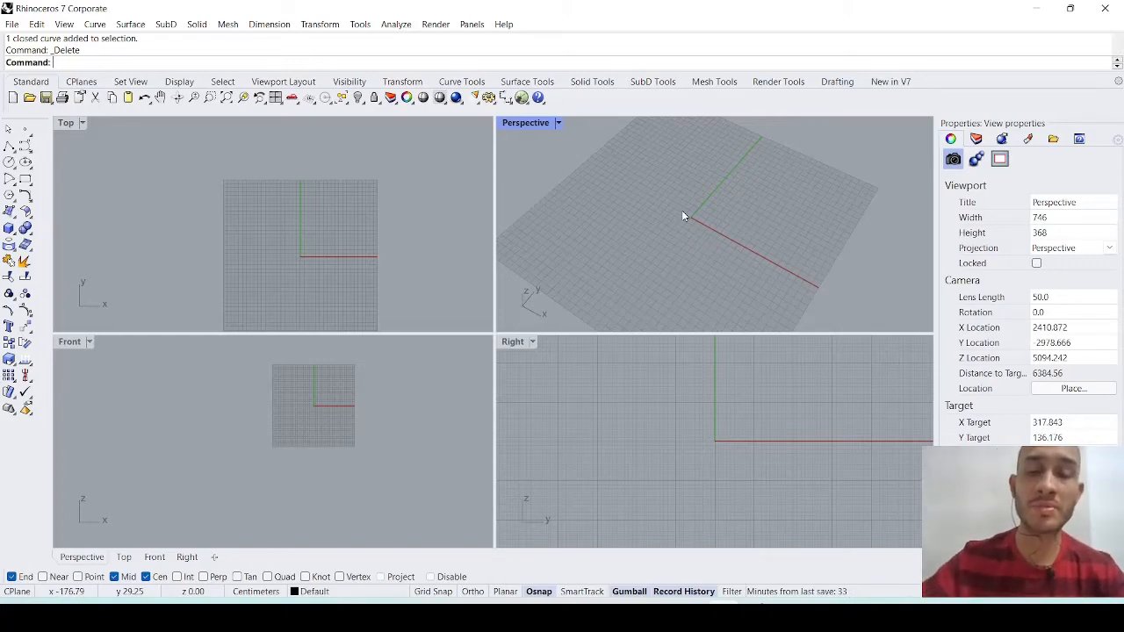
# - Maximize the Right viewport
pyautogui.click(601, 400)
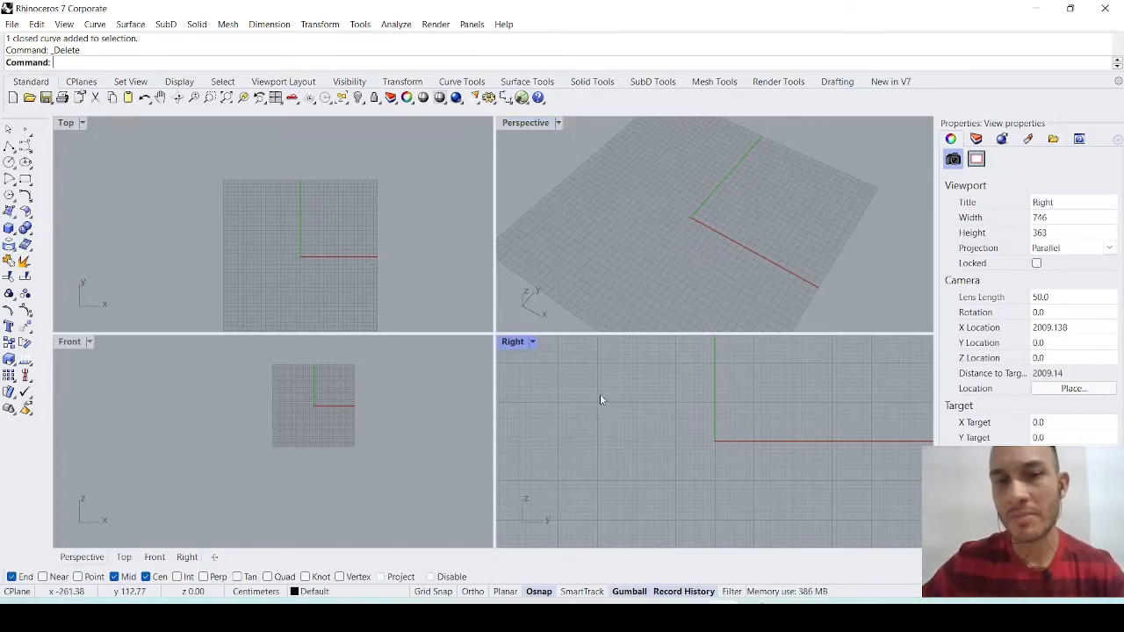
pyautogui.doubleClick(513, 343)
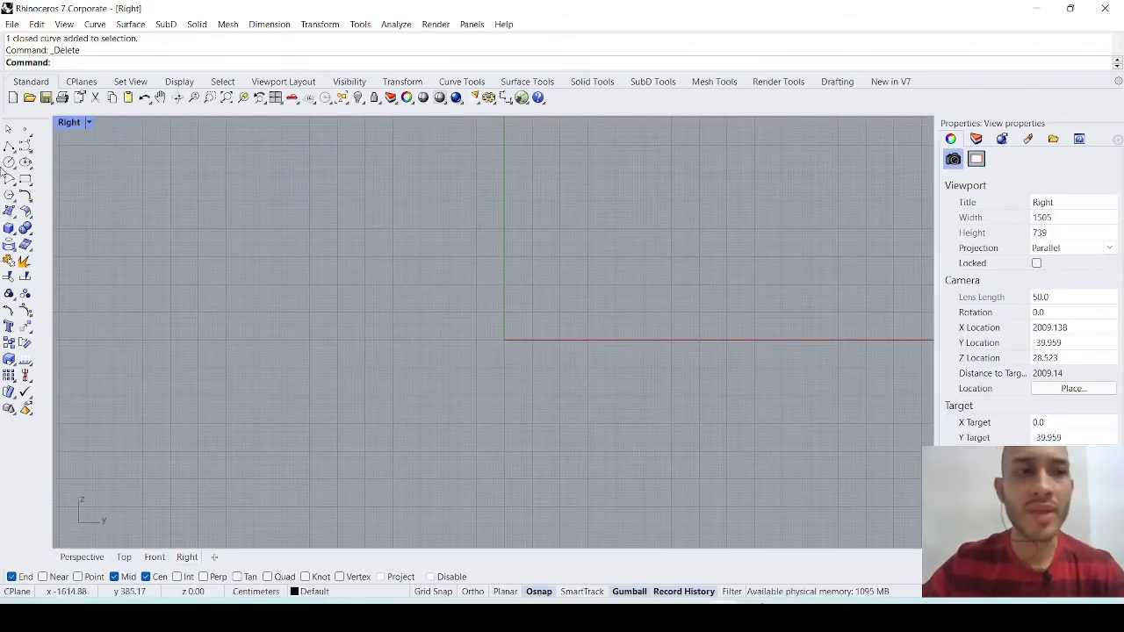
# - Draw a closed, wavy control point curve around the vertical axis in the Right viewport, ending on its start point
pyautogui.click(25, 145)
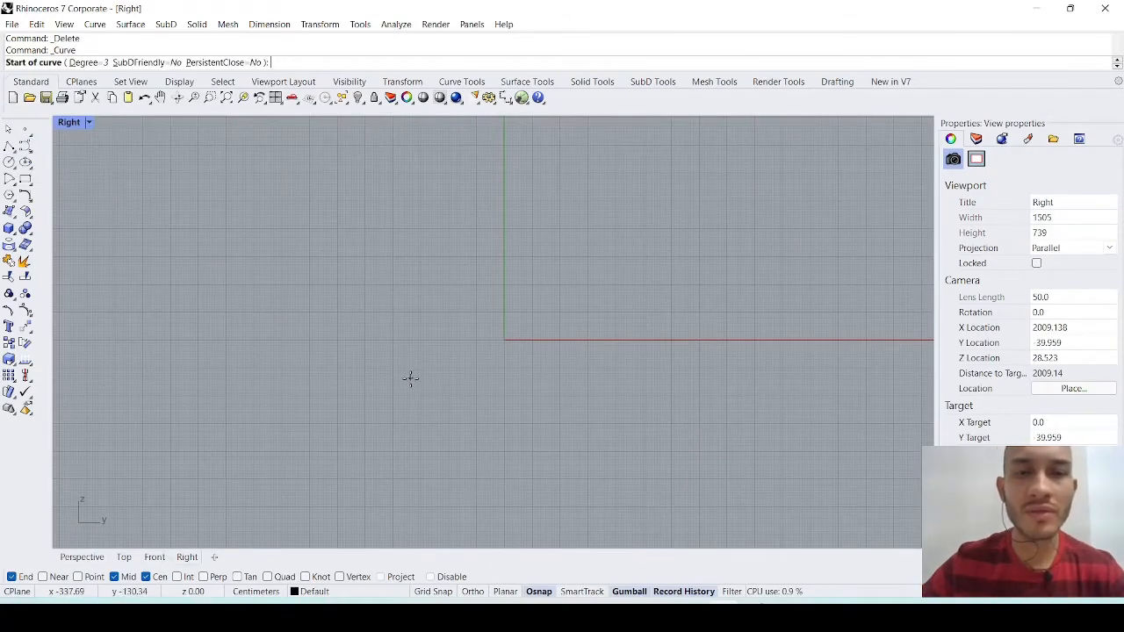
pyautogui.click(428, 345)
pyautogui.click(285, 284)
pyautogui.moveTo(271, 204); pyautogui.dragTo(263, 343, button='right')
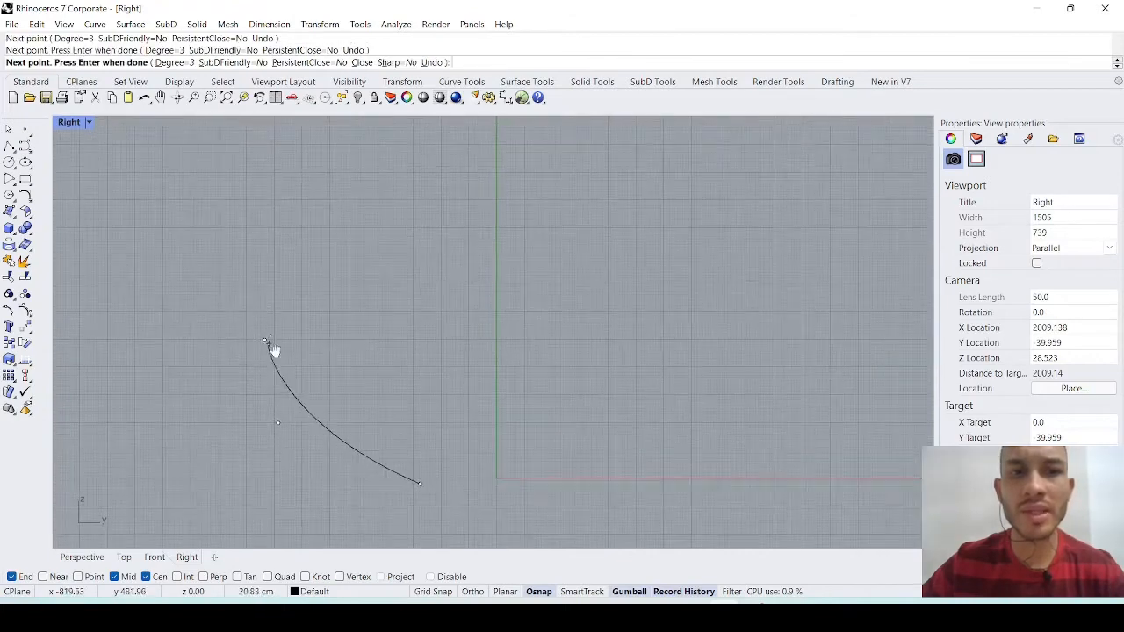
pyautogui.click(264, 340)
pyautogui.click(334, 292)
pyautogui.click(432, 304)
pyautogui.click(392, 206)
pyautogui.click(366, 173)
pyautogui.click(507, 152)
pyautogui.click(670, 179)
pyautogui.click(711, 266)
pyautogui.click(646, 320)
pyautogui.click(609, 382)
pyautogui.click(659, 426)
pyautogui.click(671, 476)
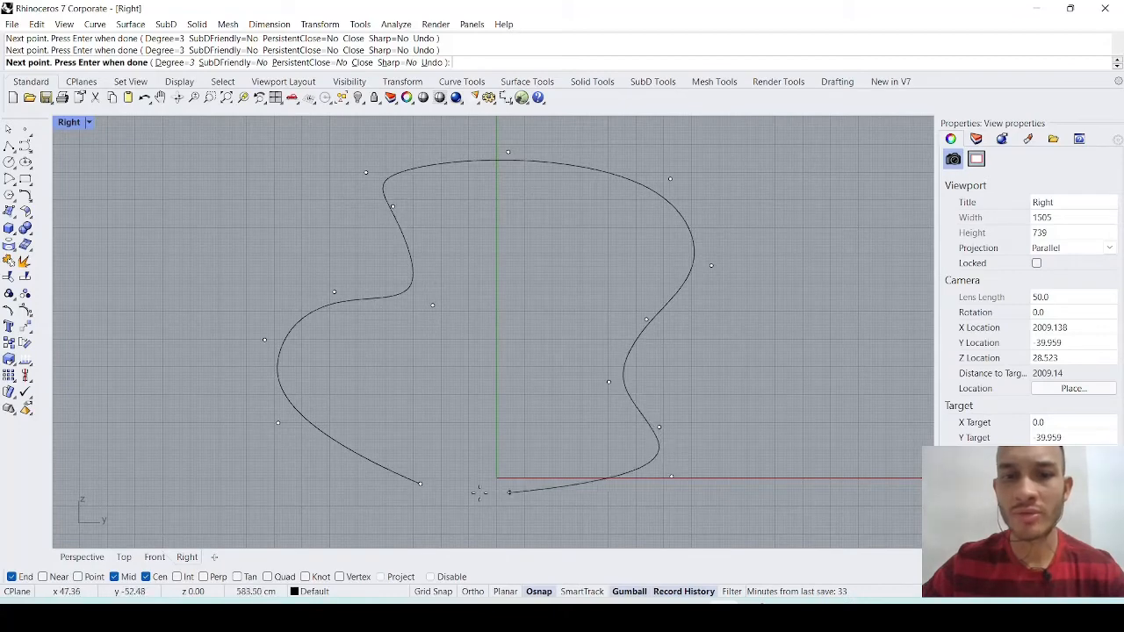
pyautogui.click(419, 488)
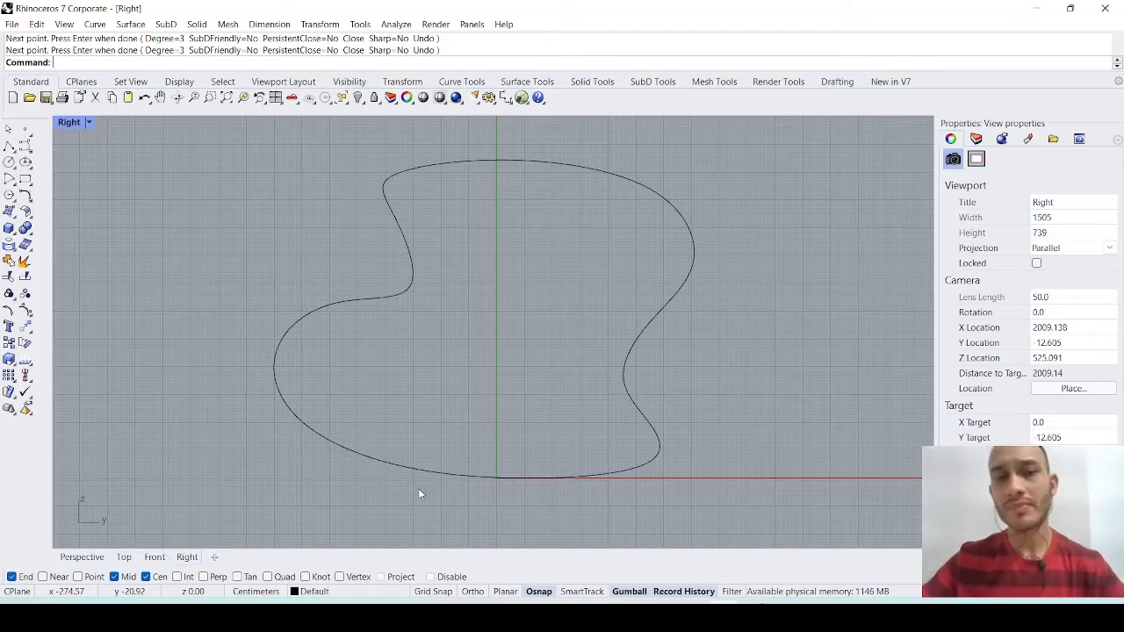
# - Delete the wavy closed curve from the Right viewport
pyautogui.click(635, 409)
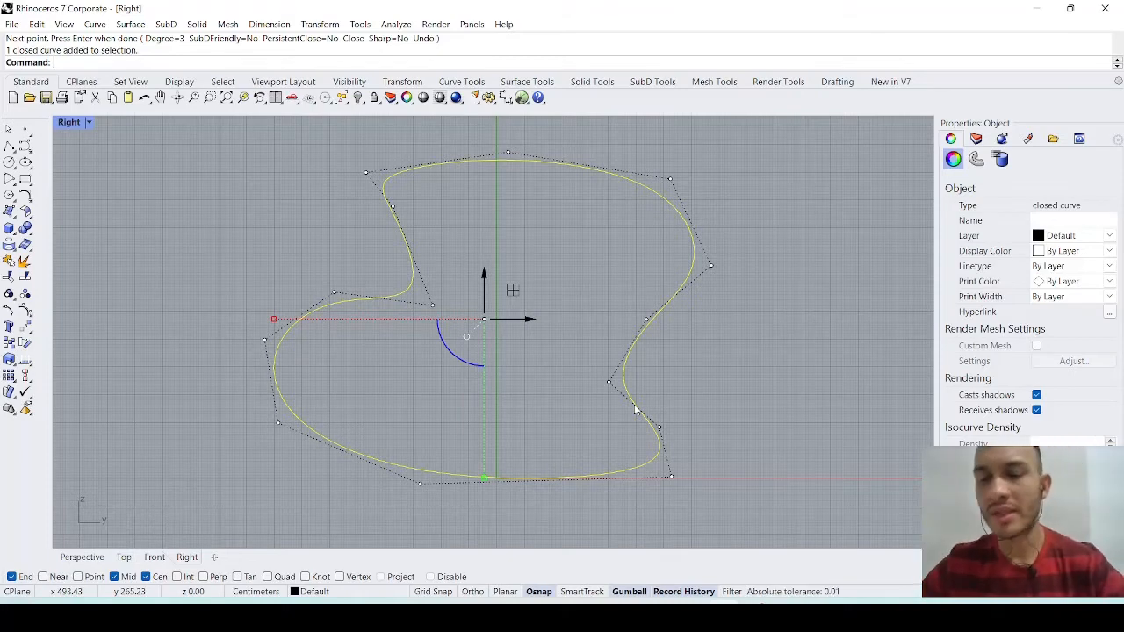
pyautogui.press('Delete')
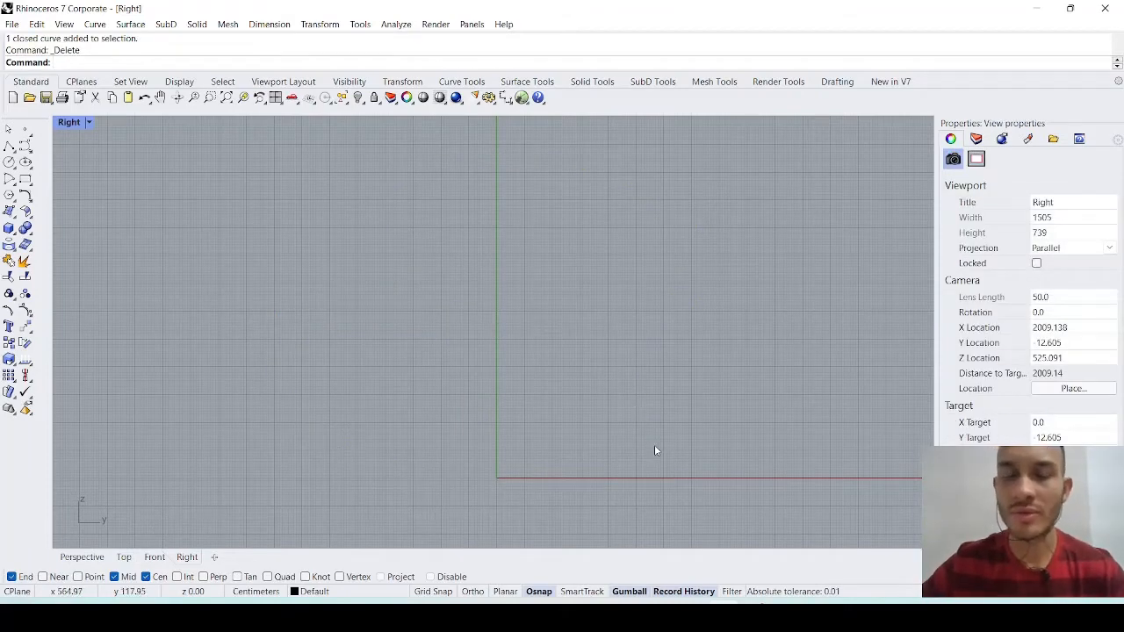
# - Switch to the lesson PDF in the browser, circle the PICTURE item with the green pen, and return to Rhinoceros
pyautogui.click(691, 609)
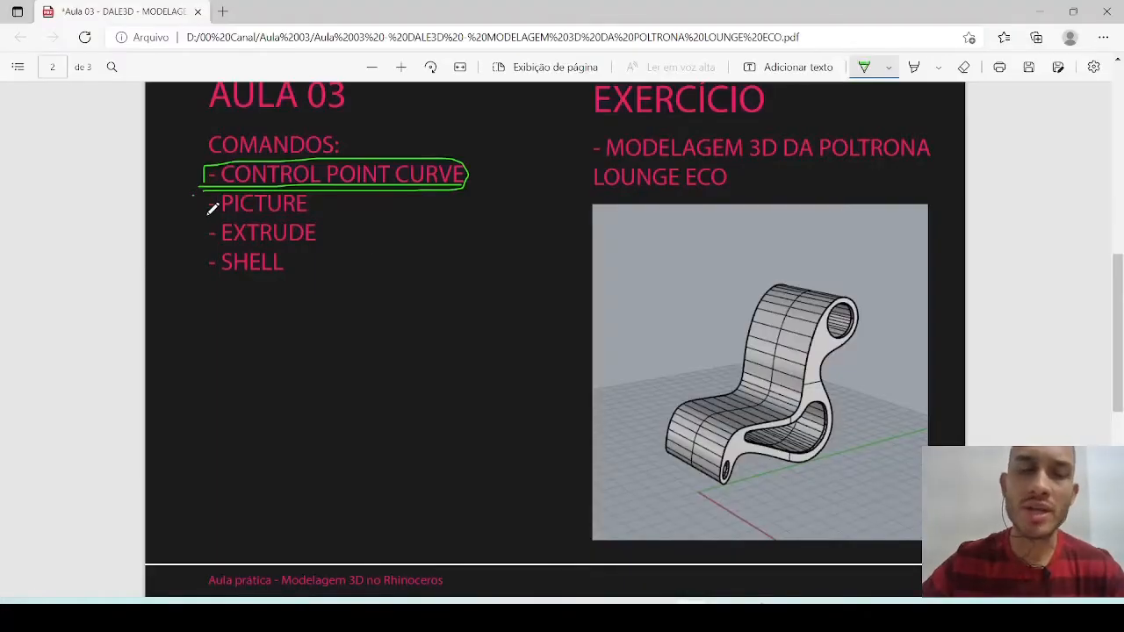
pyautogui.moveTo(204, 214)
pyautogui.mouseDown()
pyautogui.moveTo(324, 209)
pyautogui.moveTo(290, 185)
pyautogui.moveTo(218, 186)
pyautogui.moveTo(207, 198)
pyautogui.mouseUp()
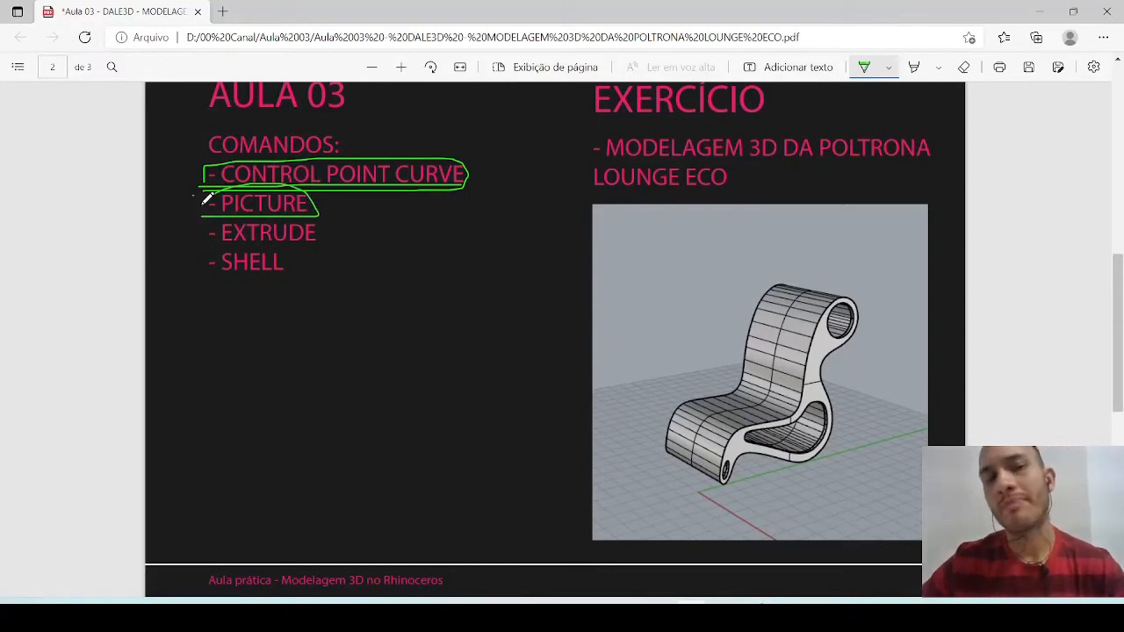
pyautogui.click(1039, 11)
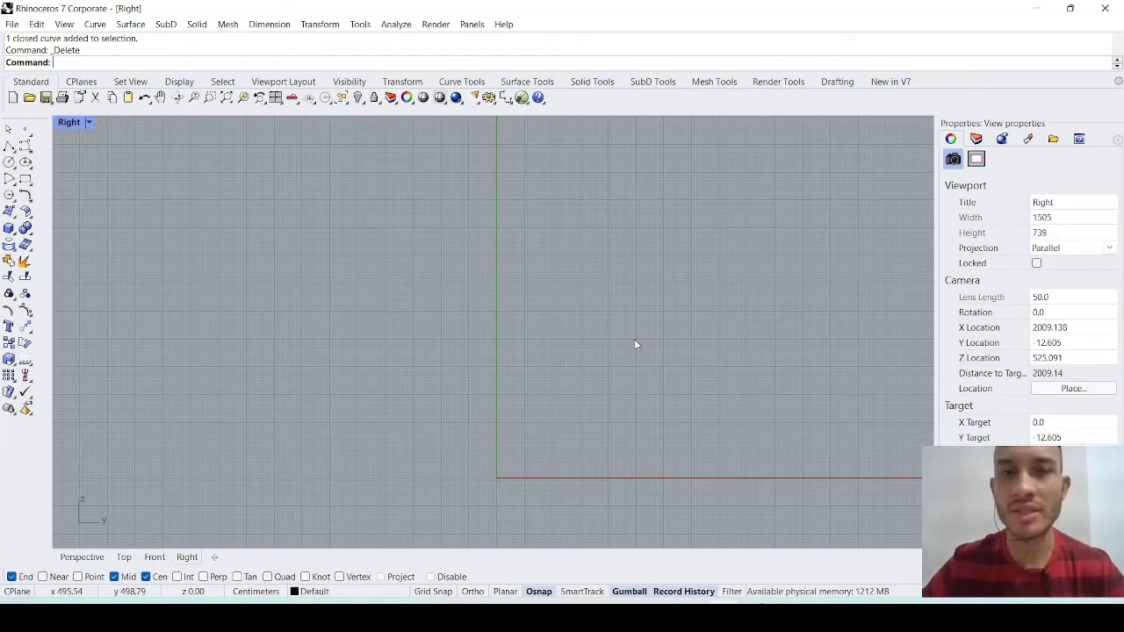
# - Insert the image PICTURE POLTRONA LOUGE ECO with the Picture command, across the vertical axis with its lower edge near the Y axis
pyautogui.write('Picture')
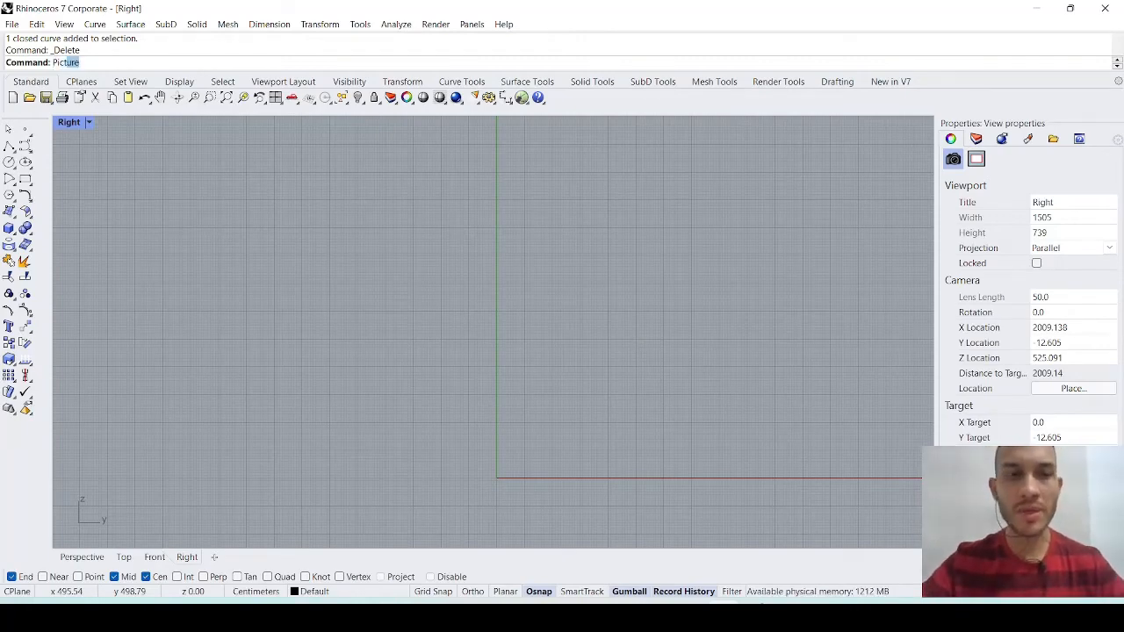
pyautogui.press('Return')
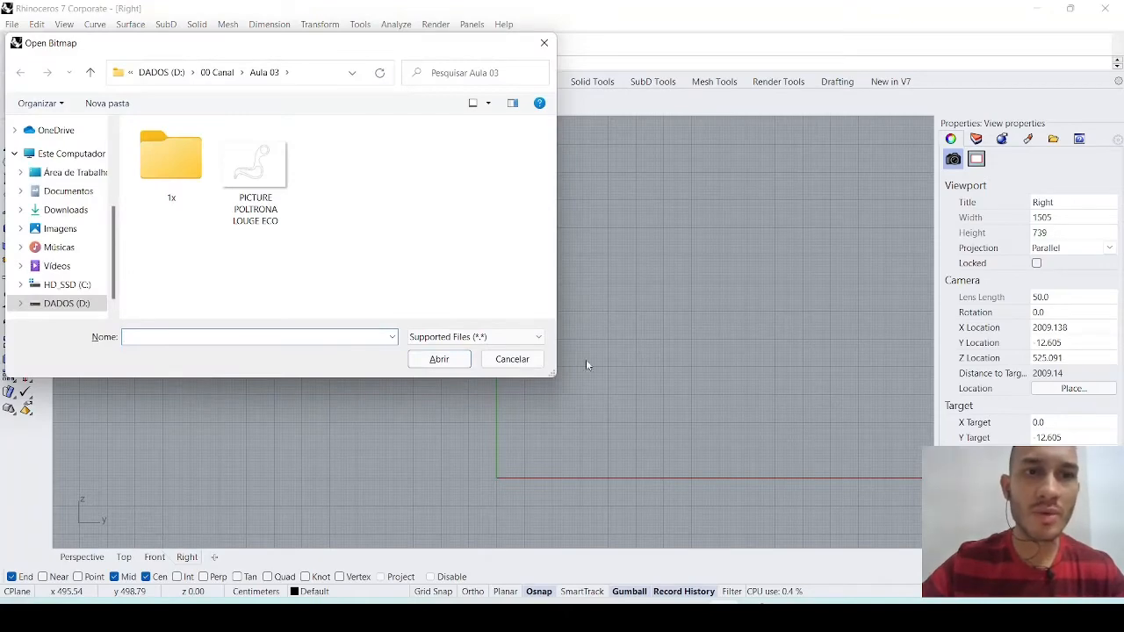
pyautogui.click(266, 192)
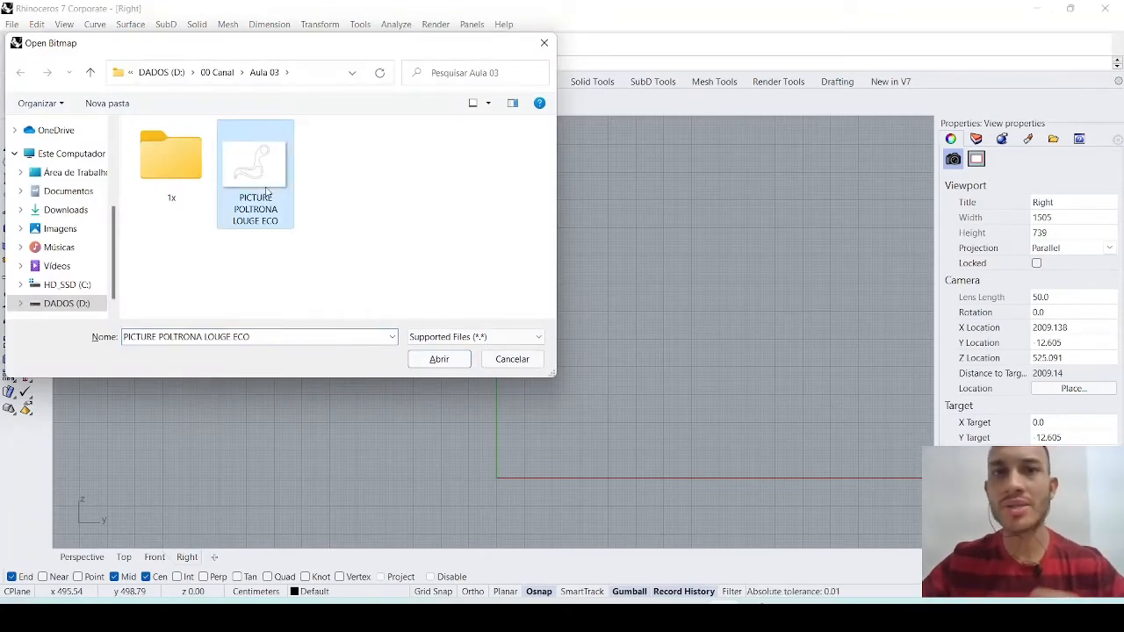
pyautogui.click(426, 364)
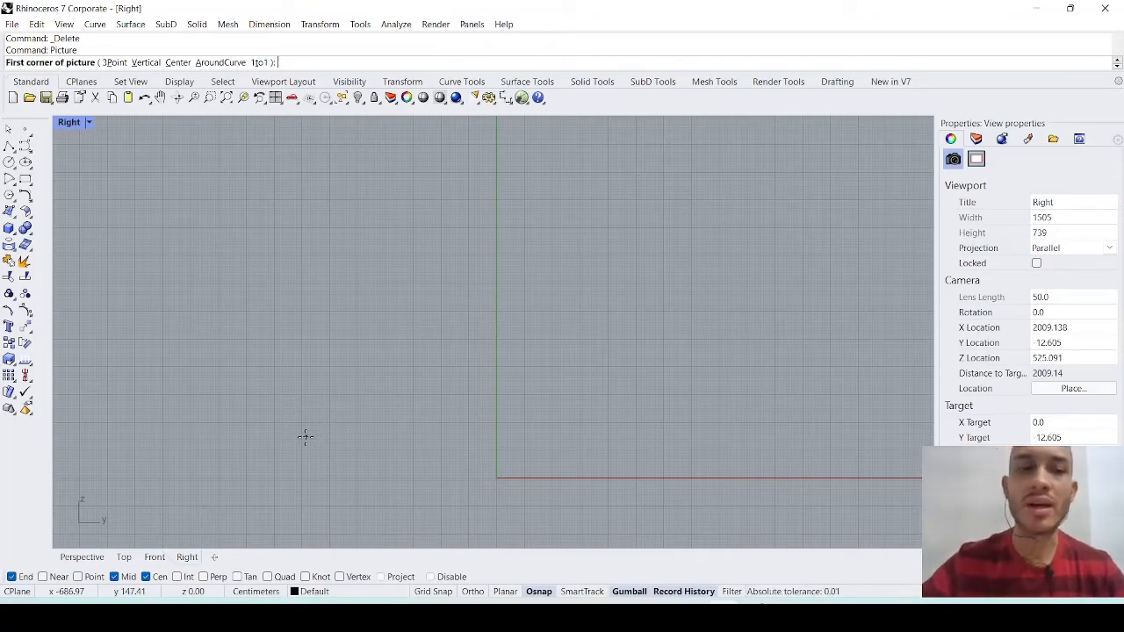
pyautogui.click(274, 480)
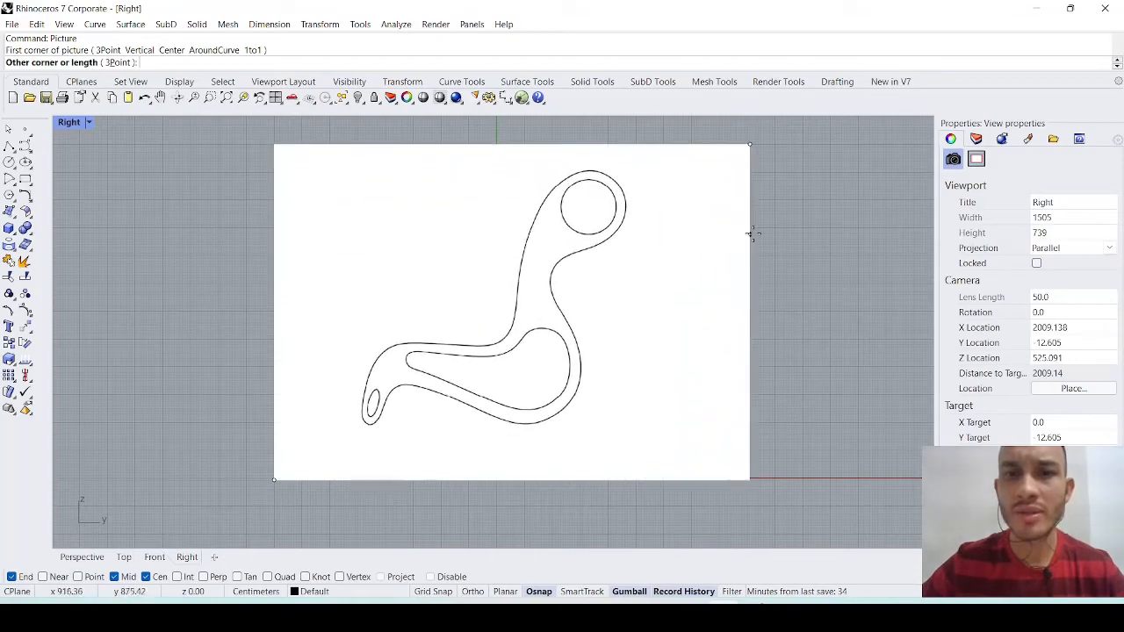
pyautogui.click(754, 236)
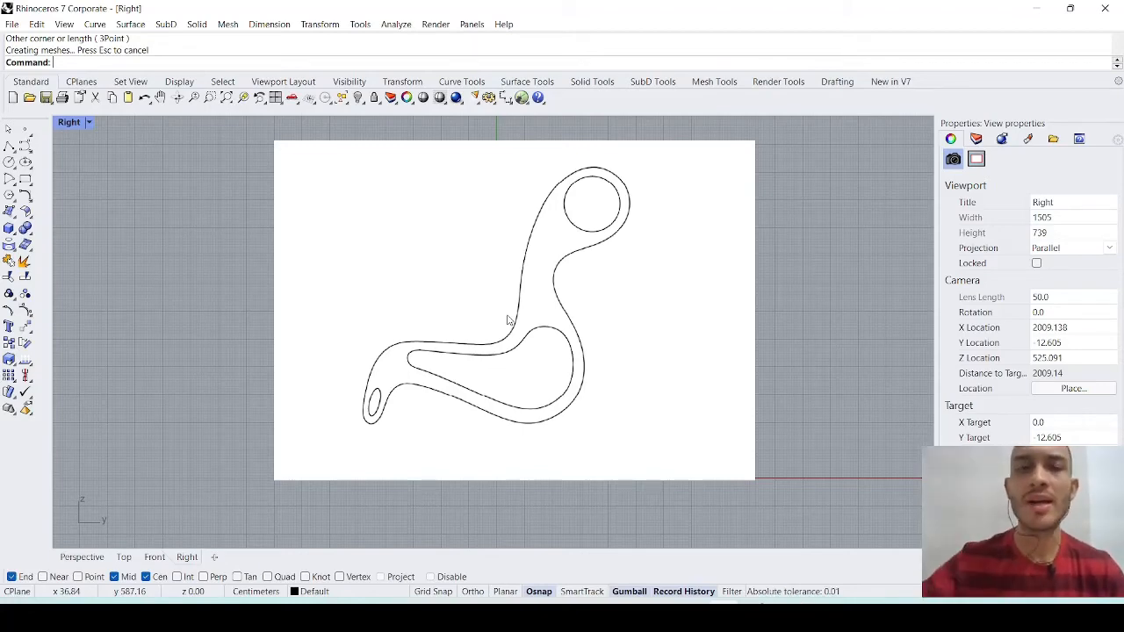
pyautogui.scroll(-1, 533, 304)
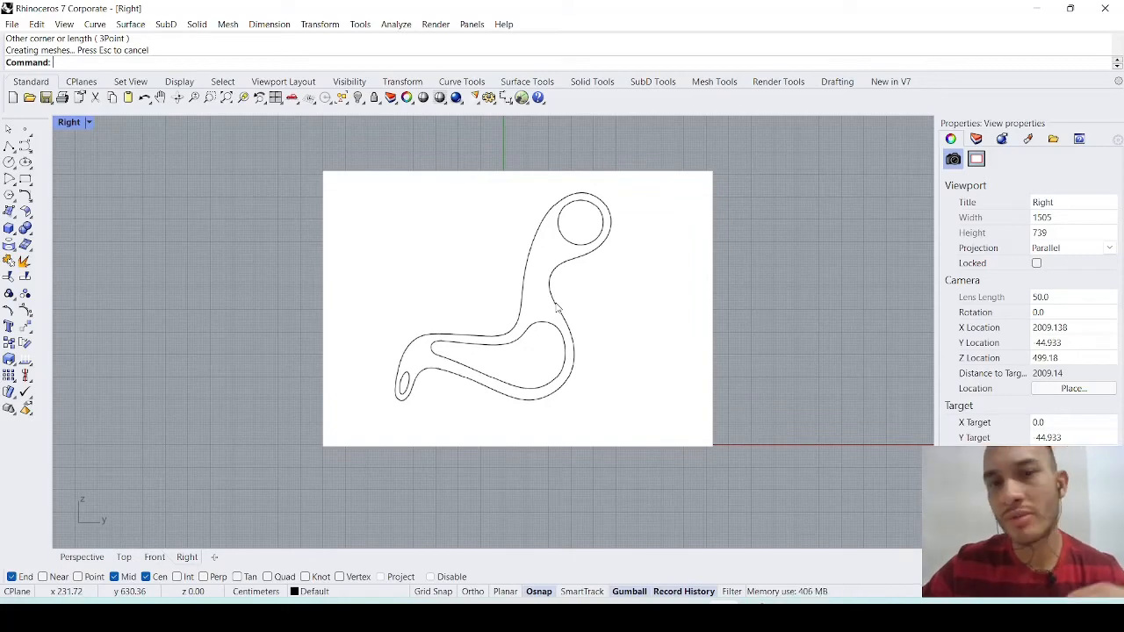
# - Move the armchair reference picture in the positive Y direction until it is well clear of the vertical axis
pyautogui.hotkey('alt', 'Tab')
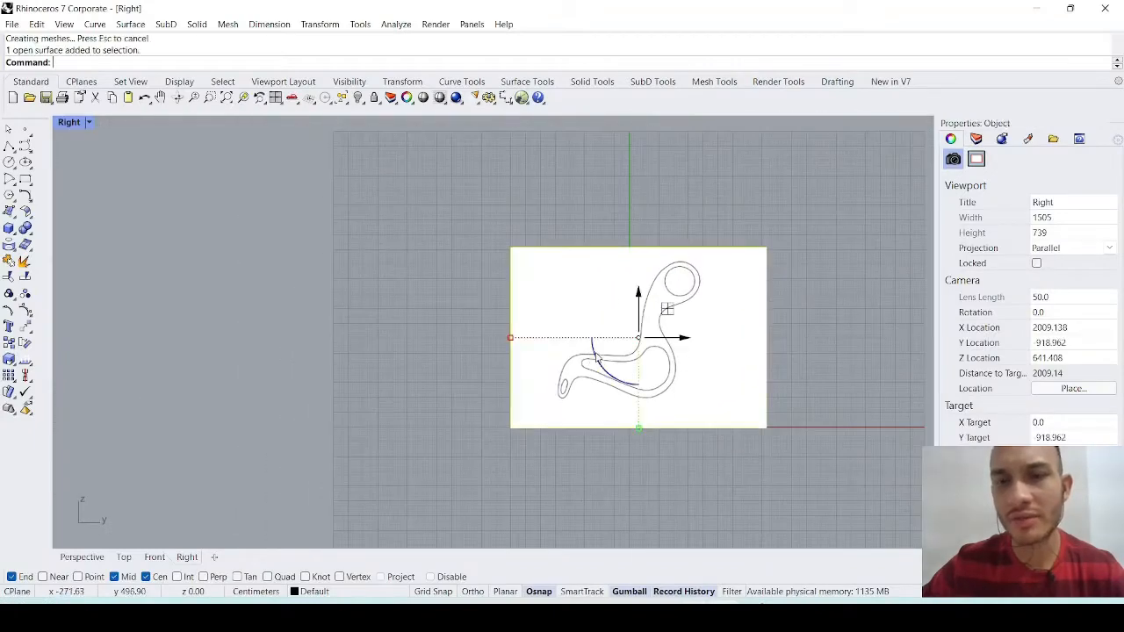
pyautogui.moveTo(588, 353); pyautogui.dragTo(775, 359)
pyautogui.click(672, 447)
pyautogui.moveTo(640, 438); pyautogui.dragTo(420, 379, button='right')
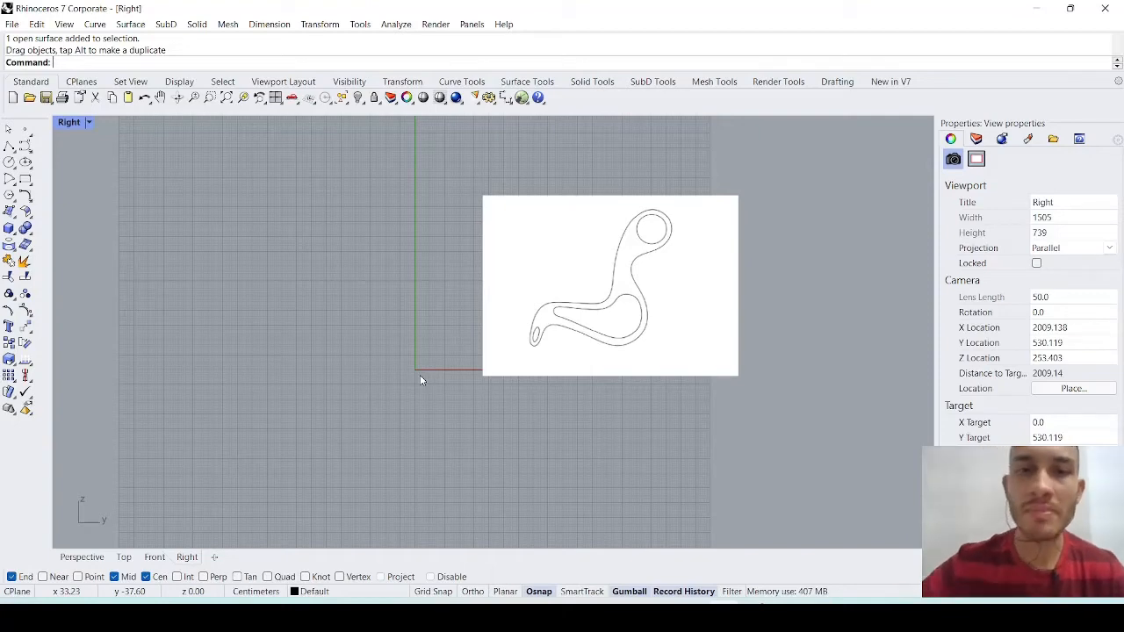
pyautogui.moveTo(541, 334); pyautogui.dragTo(624, 340)
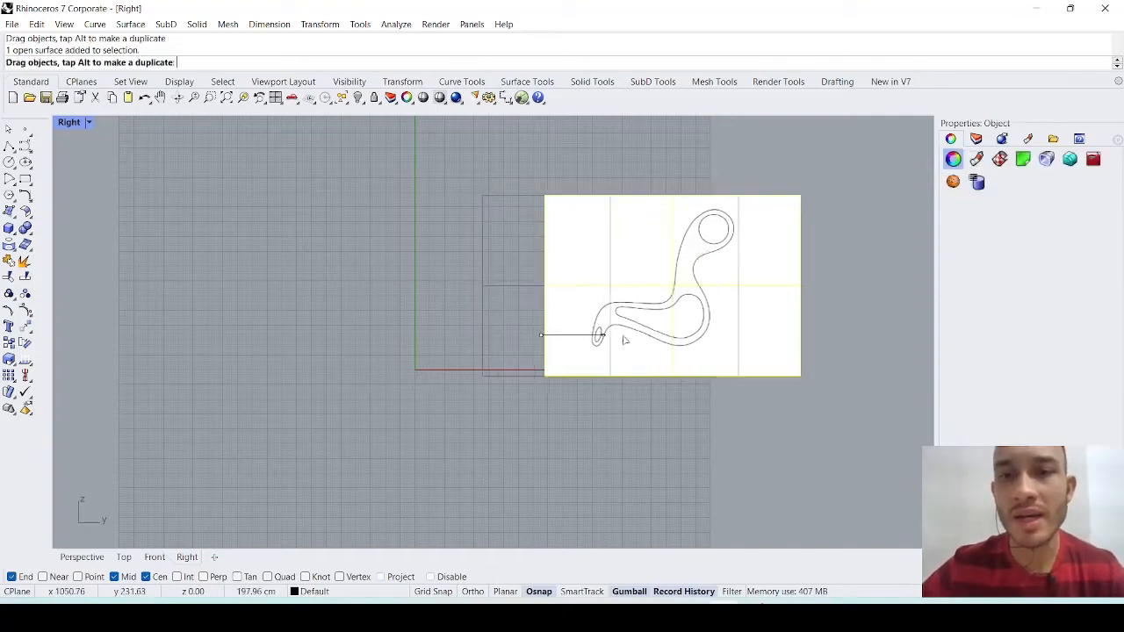
pyautogui.click(482, 397)
pyautogui.moveTo(486, 401); pyautogui.dragTo(554, 421, button='right')
# - Switch to the lesson PDF, circle the EXTRUDE item with the green pen, and return to Rhinoceros
pyautogui.hotkey('alt', 'Tab')
pyautogui.moveTo(206, 240)
pyautogui.mouseDown()
pyautogui.moveTo(326, 238)
pyautogui.moveTo(212, 225)
pyautogui.mouseUp()
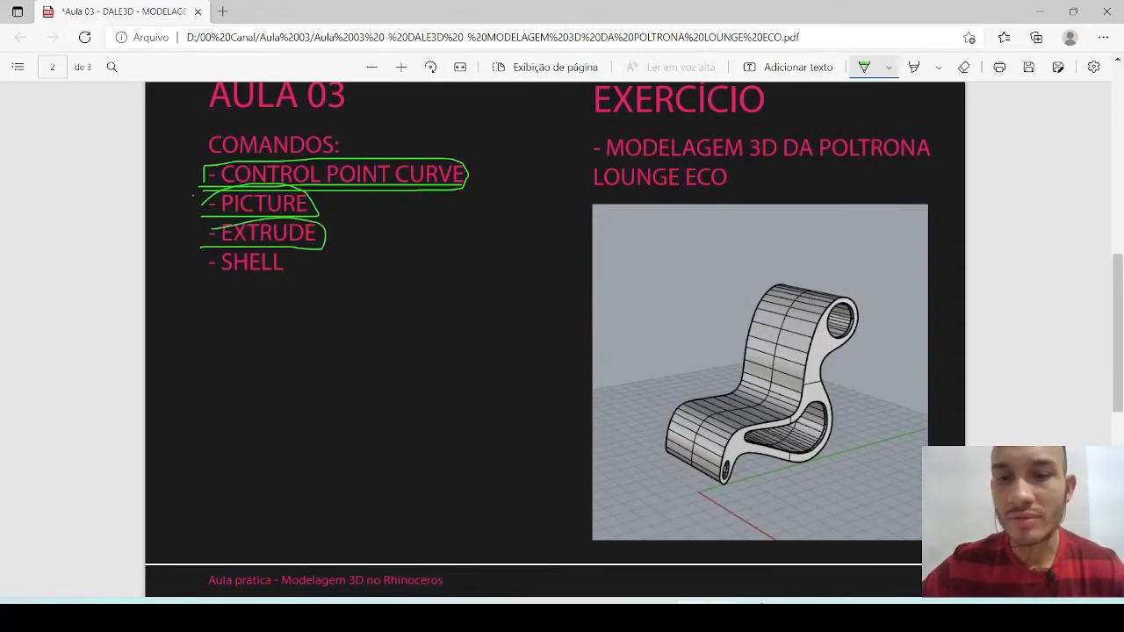
pyautogui.hotkey('alt', 'Tab')
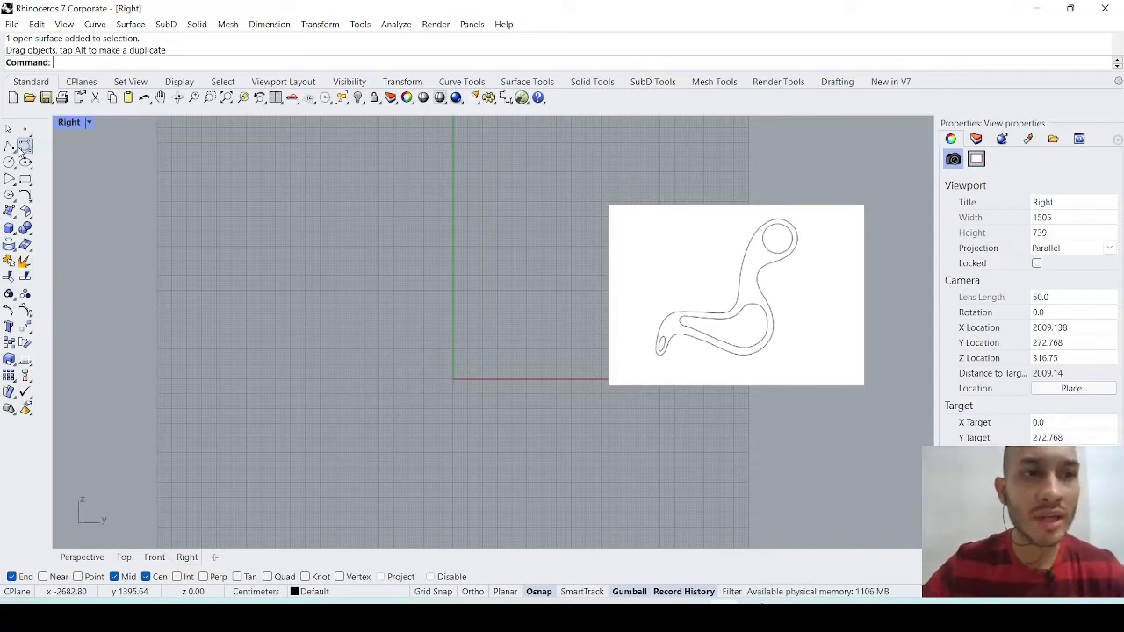
# - Draw a closed degree-3 Control Point Curve shaped like an armchair side profile in the Right view, across the vertical axis beside the reference picture
pyautogui.click(24, 145)
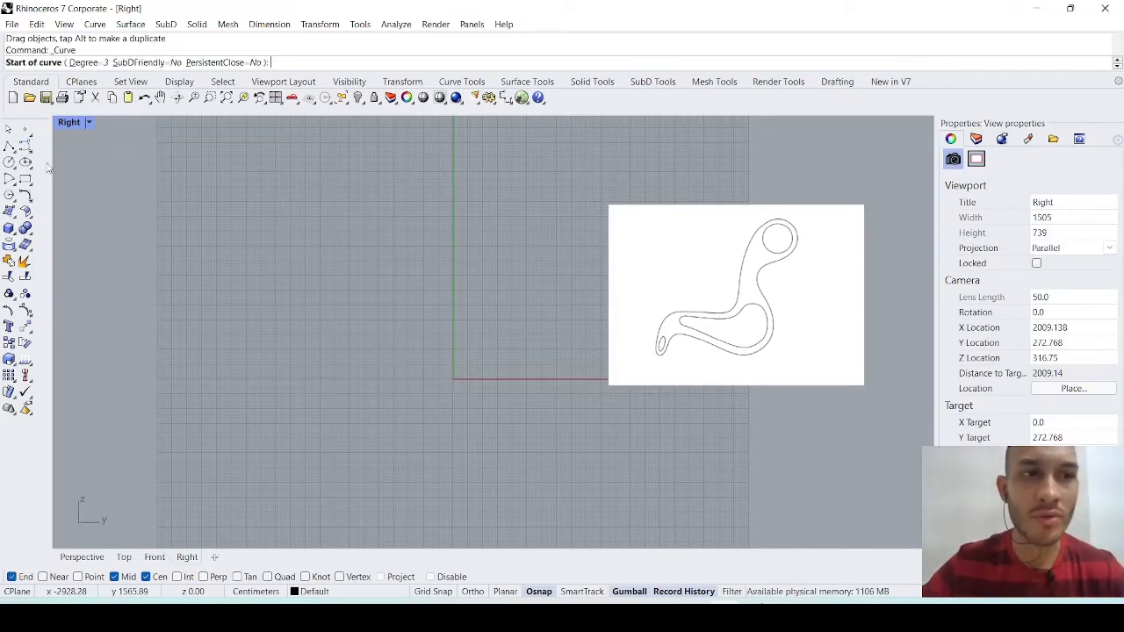
pyautogui.click(403, 383)
pyautogui.click(282, 382)
pyautogui.click(216, 342)
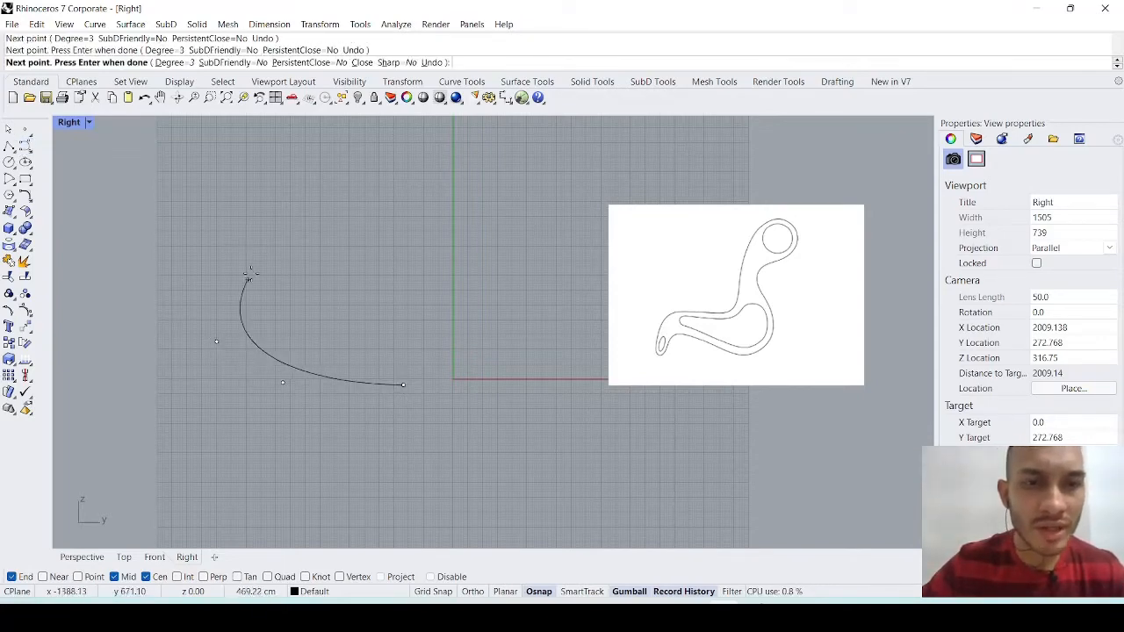
pyautogui.click(251, 273)
pyautogui.click(328, 245)
pyautogui.click(411, 293)
pyautogui.click(441, 259)
pyautogui.click(437, 163)
pyautogui.click(502, 157)
pyautogui.click(548, 239)
pyautogui.click(501, 367)
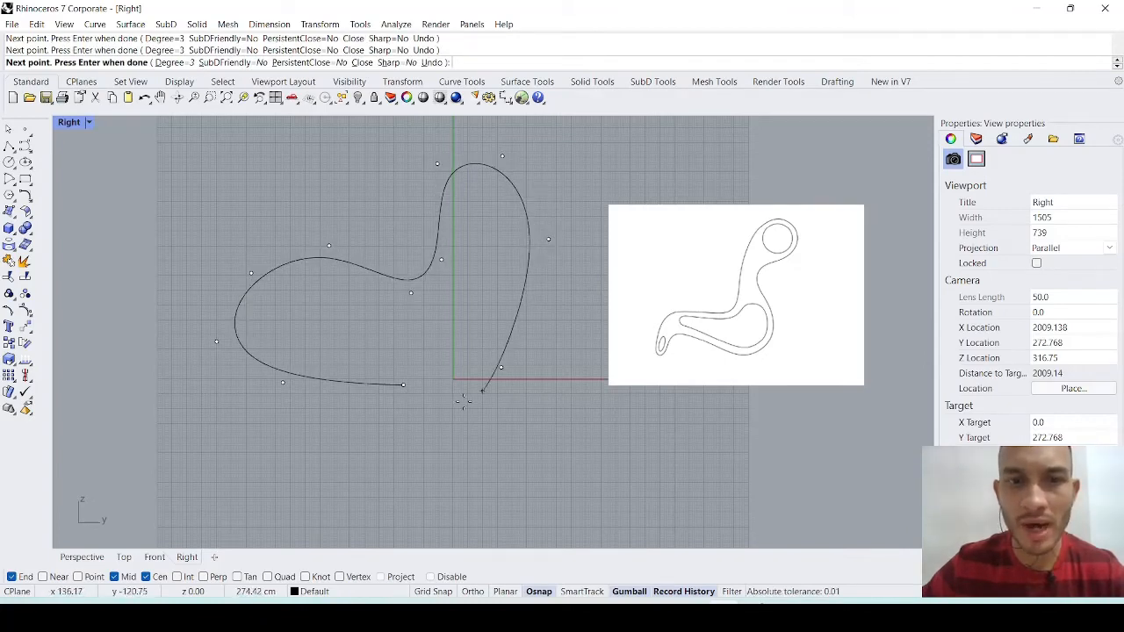
pyautogui.click(404, 385)
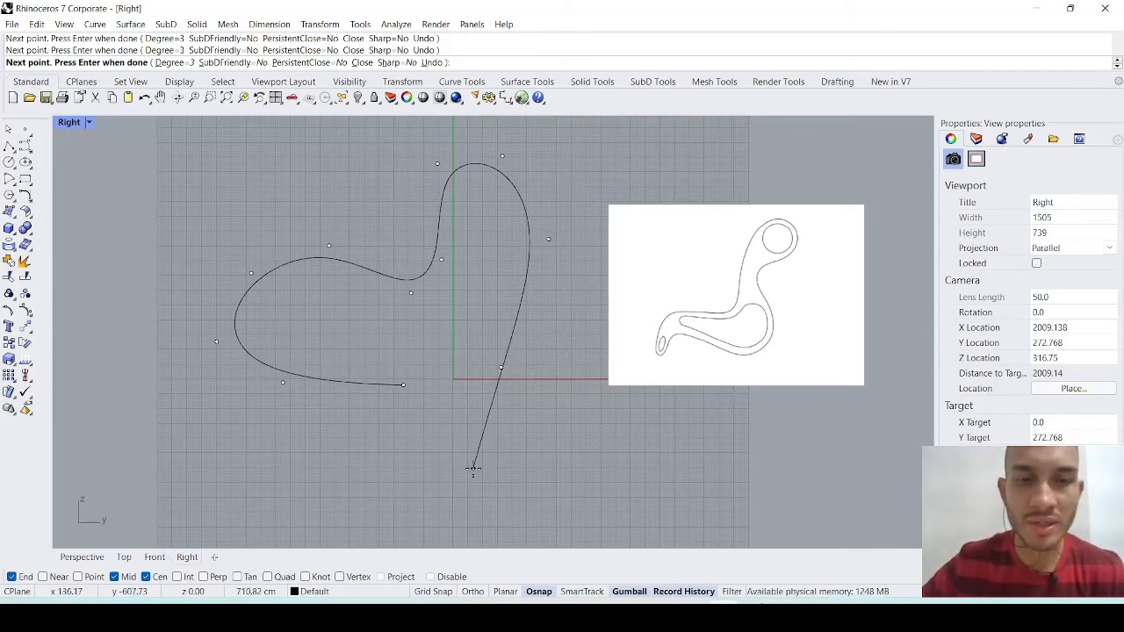
pyautogui.click(405, 385)
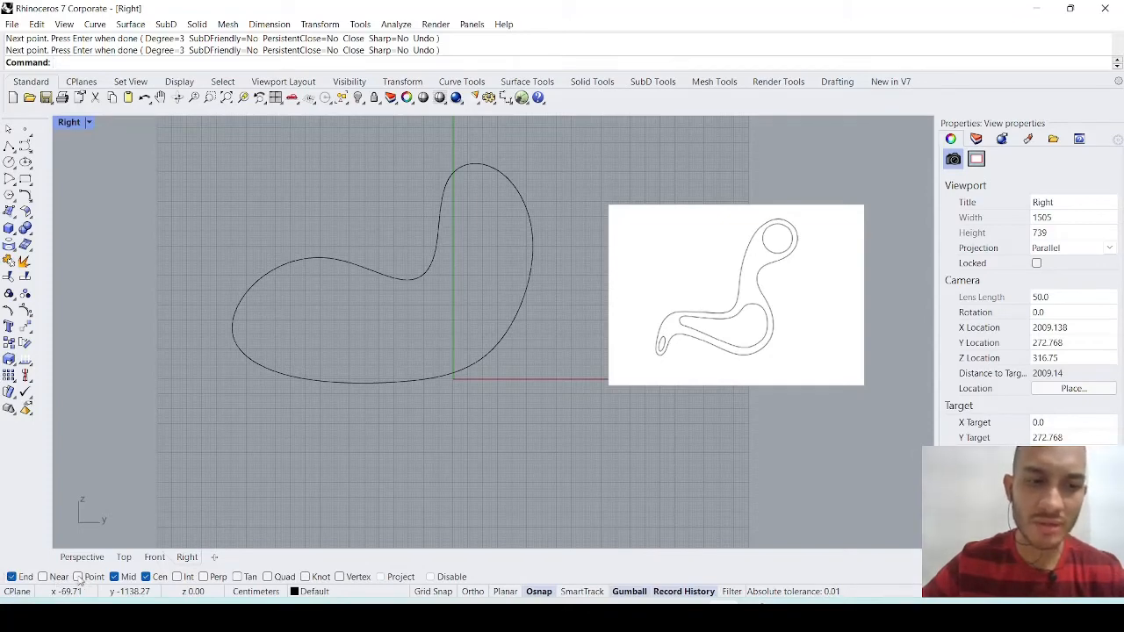
pyautogui.click(12, 576)
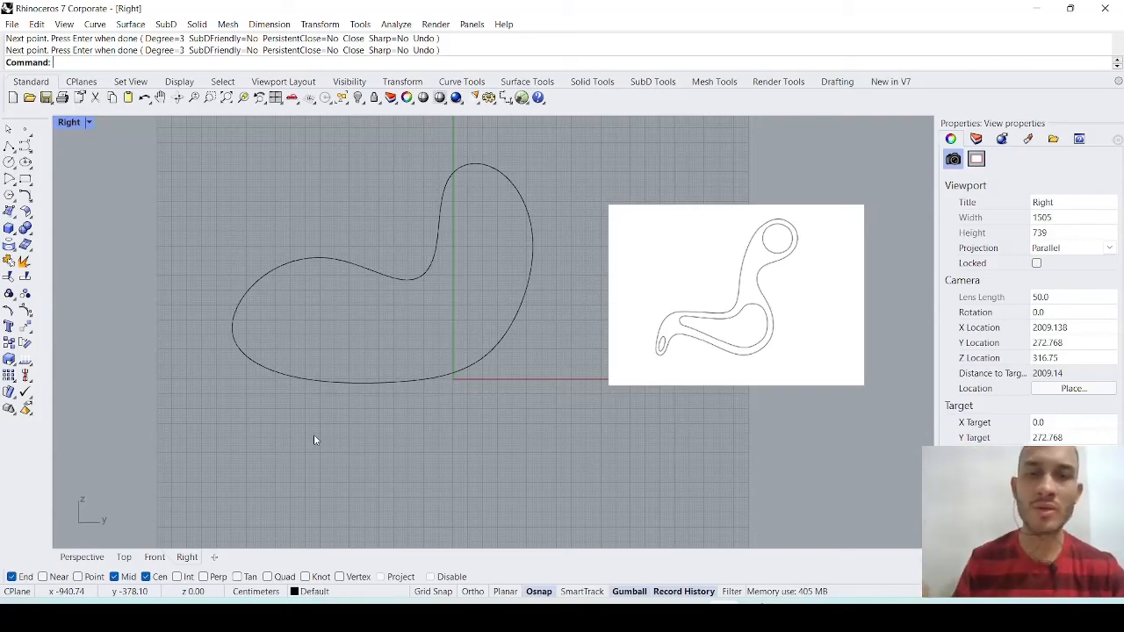
# - In the Perspective view, extrude the closed armchair profile curve along X into a solid about 1725 cm long
pyautogui.click(394, 383)
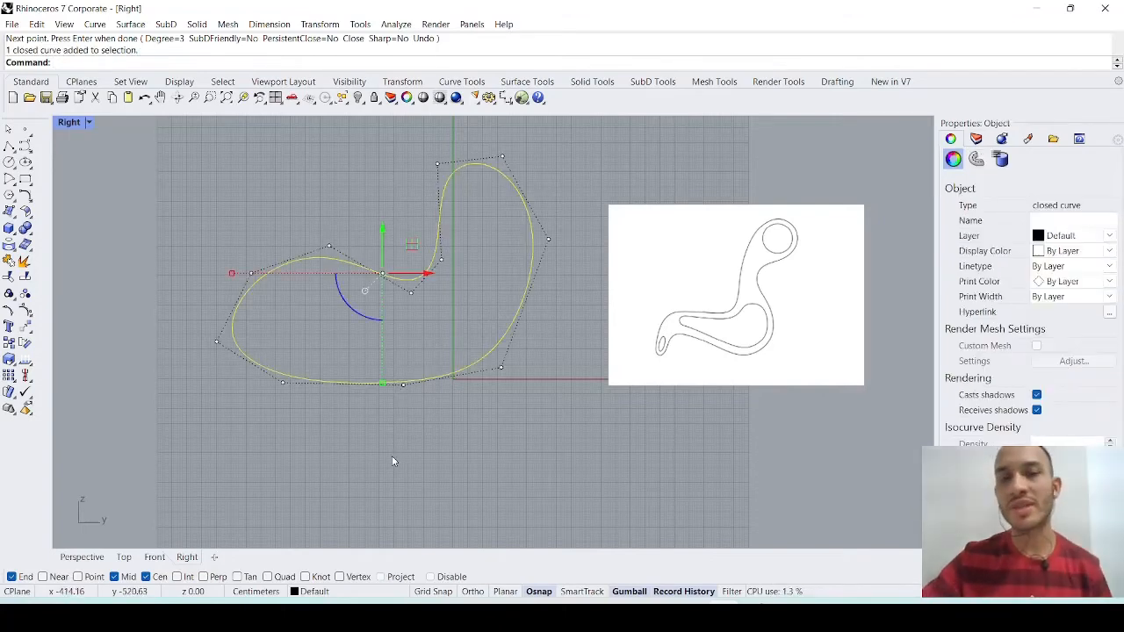
pyautogui.doubleClick(63, 125)
pyautogui.doubleClick(535, 125)
pyautogui.scroll(-7, 537, 303)
pyautogui.moveTo(565, 416); pyautogui.dragTo(539, 370, button='right')
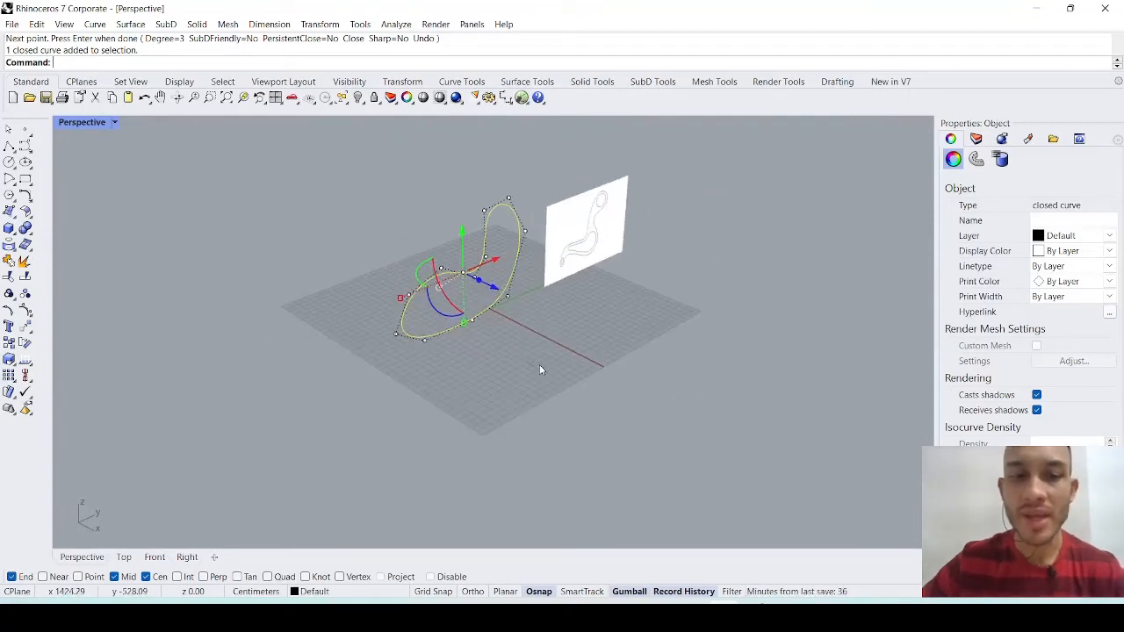
pyautogui.write('Extu')
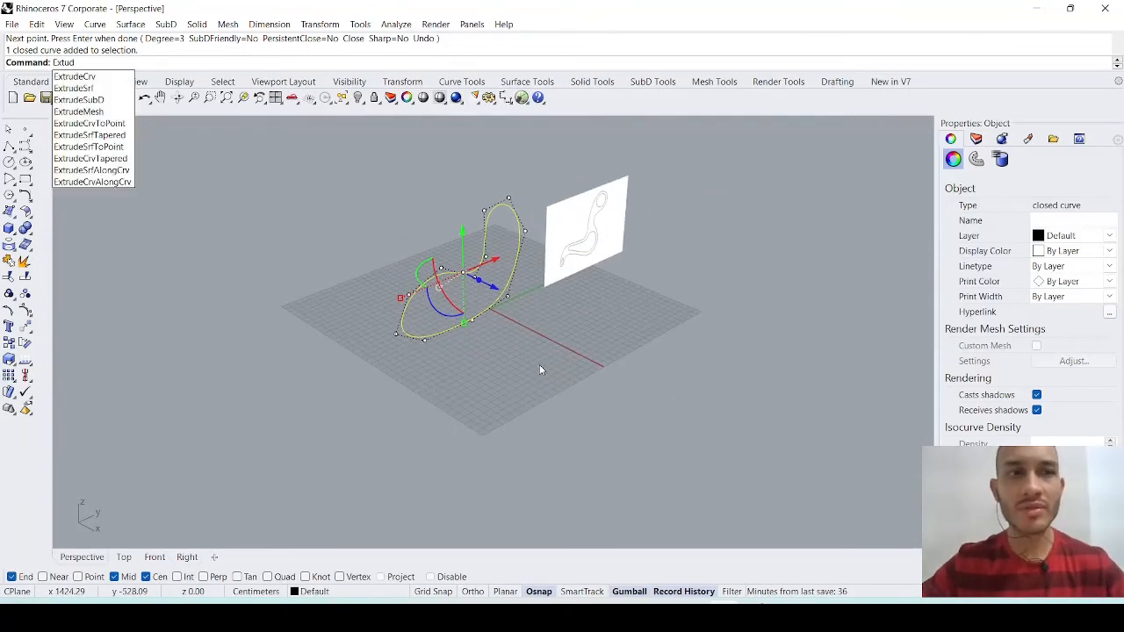
pyautogui.press('BackSpace')
pyautogui.write('rudeCrv')
pyautogui.press('Return')
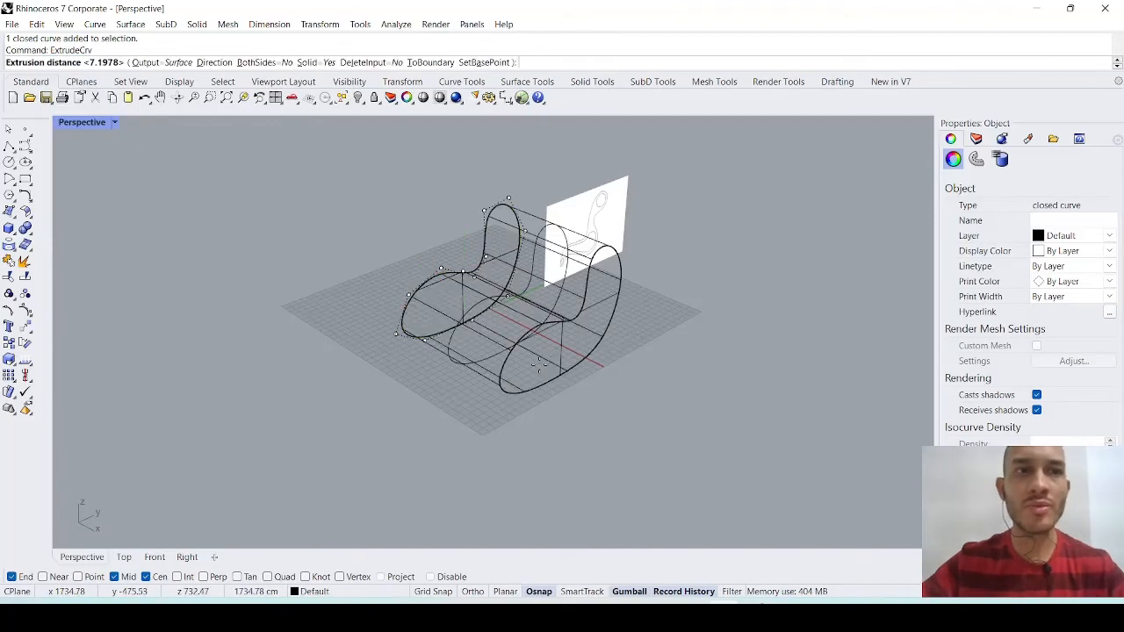
pyautogui.click(502, 402)
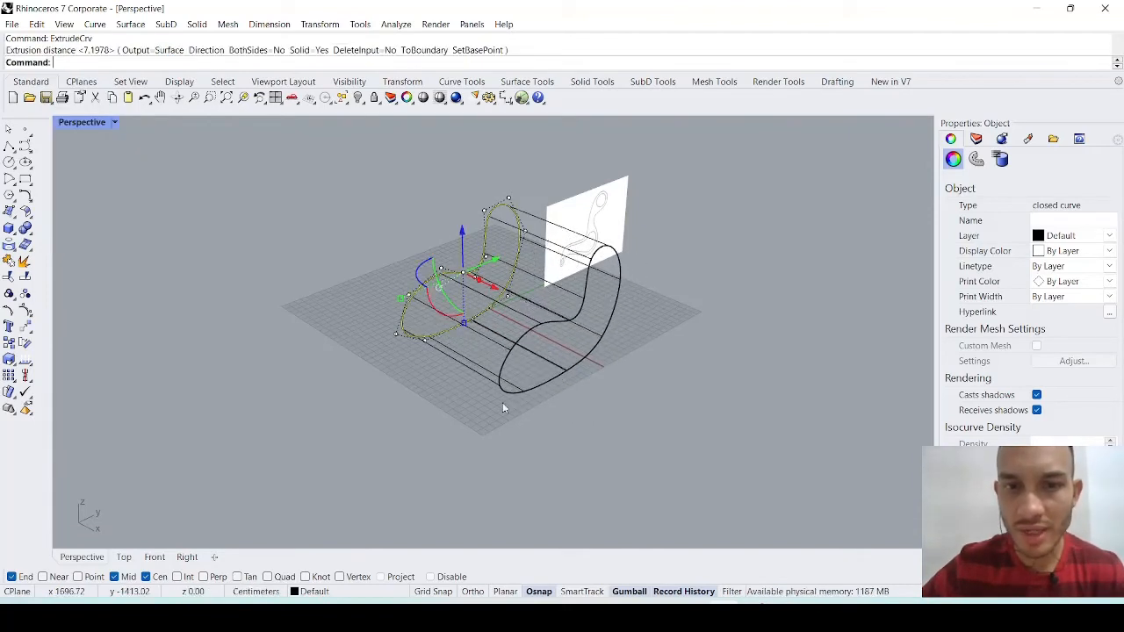
# - Set the Perspective view's display mode to Shaded and inspect the extruded armchair solid
pyautogui.click(455, 407)
pyautogui.moveTo(455, 406)
pyautogui.mouseDown(button='right')
pyautogui.moveTo(606, 418)
pyautogui.moveTo(497, 381)
pyautogui.moveTo(448, 407)
pyautogui.mouseUp(button='right')
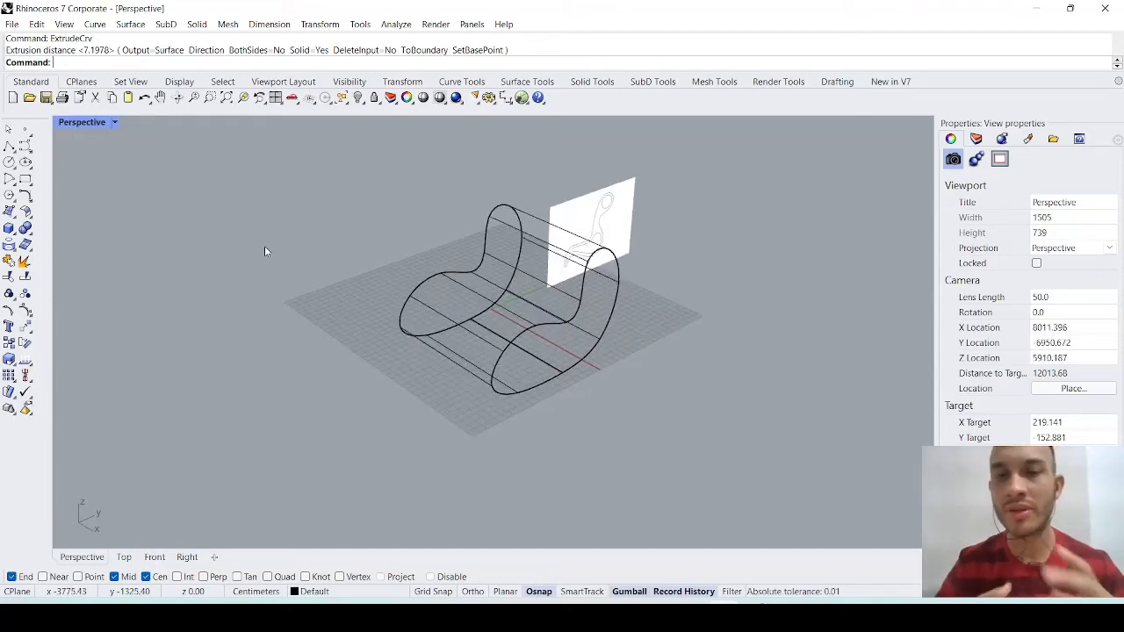
pyautogui.click(114, 123)
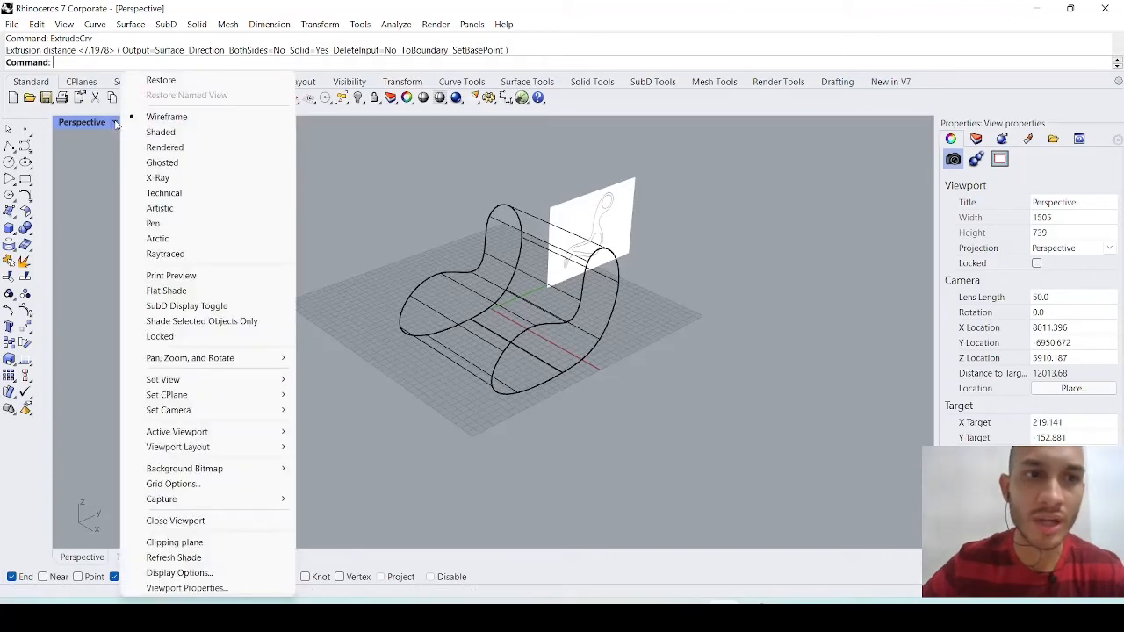
pyautogui.click(165, 132)
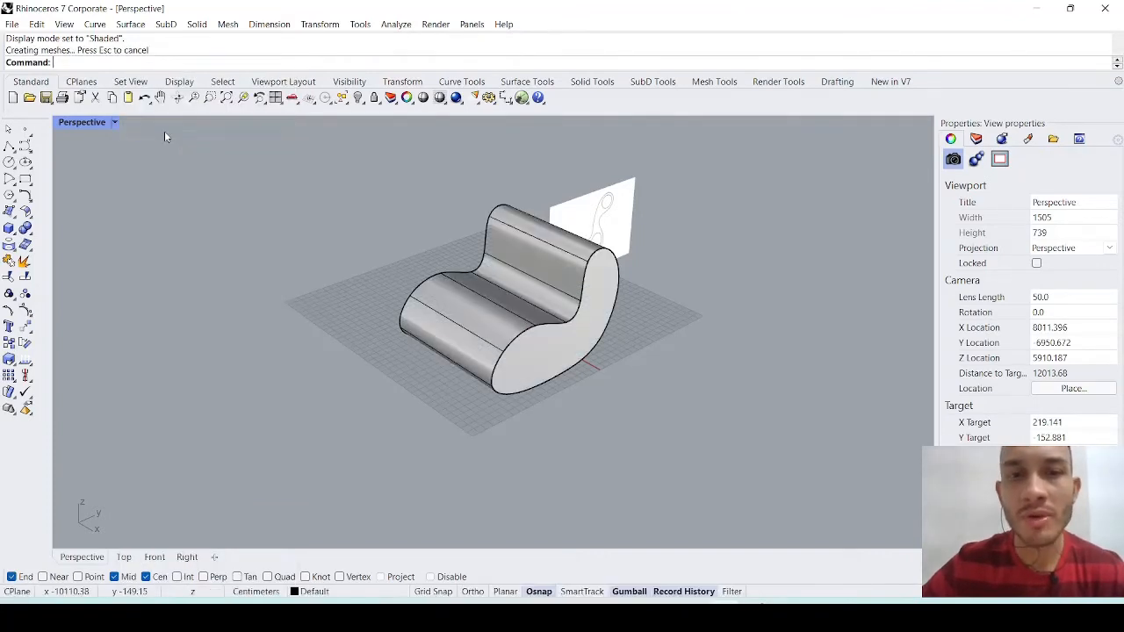
pyautogui.moveTo(298, 321)
pyautogui.mouseDown(button='right')
pyautogui.moveTo(371, 282)
pyautogui.moveTo(346, 293)
pyautogui.moveTo(206, 271)
pyautogui.moveTo(427, 305)
pyautogui.moveTo(275, 281)
pyautogui.moveTo(333, 291)
pyautogui.mouseUp(button='right')
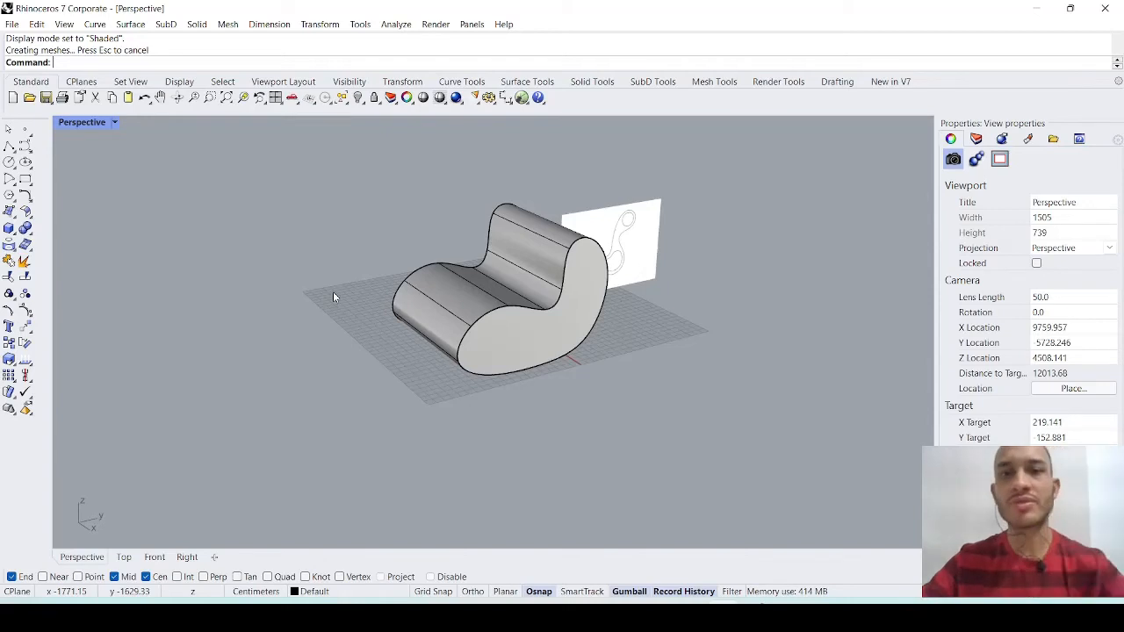
pyautogui.moveTo(333, 296); pyautogui.dragTo(670, 281, button='right')
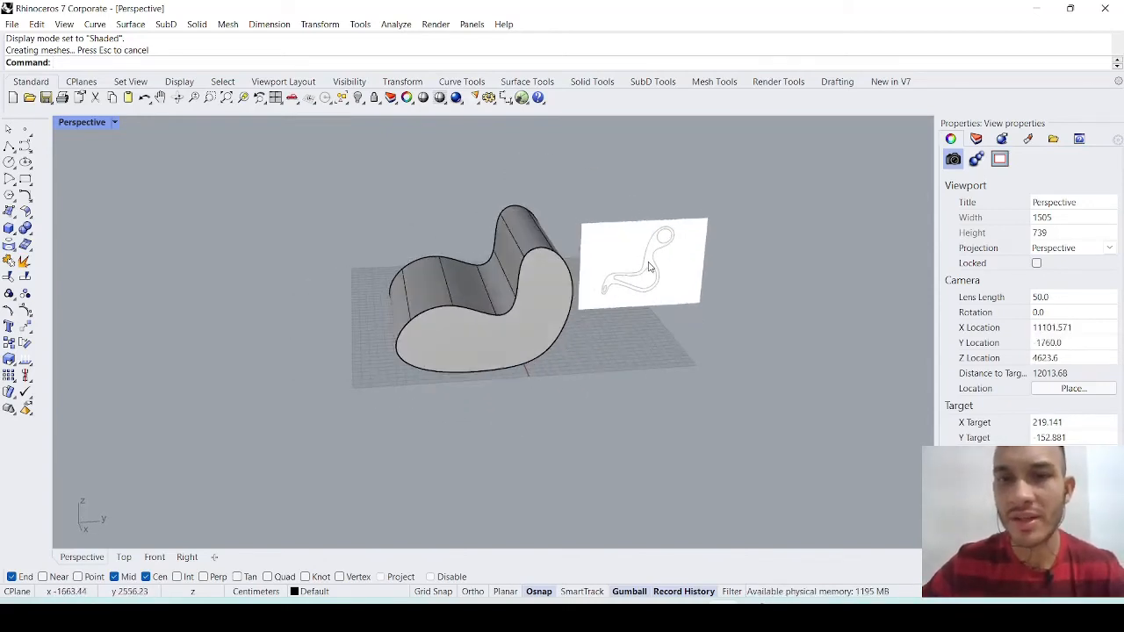
# - Move the extruded armchair solid off its original position and delete the profile curve left behind
pyautogui.click(650, 266)
pyautogui.click(611, 363)
pyautogui.moveTo(611, 363); pyautogui.dragTo(615, 394, button='right')
pyautogui.click(479, 354)
pyautogui.moveTo(563, 310); pyautogui.dragTo(395, 259)
pyautogui.click(421, 381)
pyautogui.click(438, 343)
pyautogui.press('Delete')
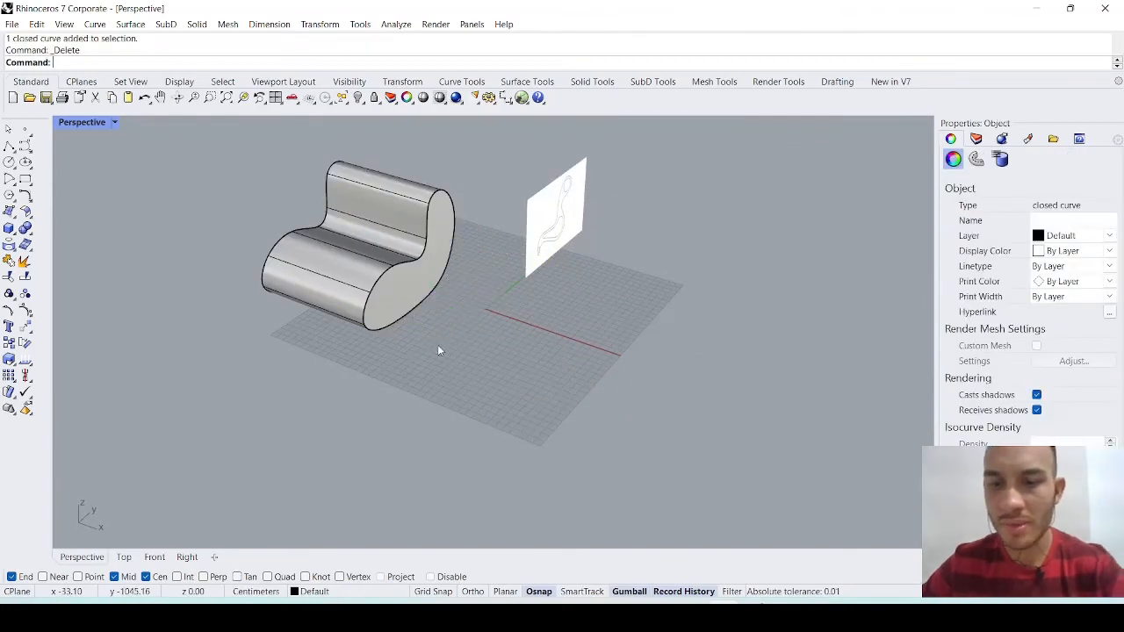
# - Draw a closed freeform Control Point Curve with nine or so points on the ground plane in front of the armchair solid
pyautogui.click(25, 145)
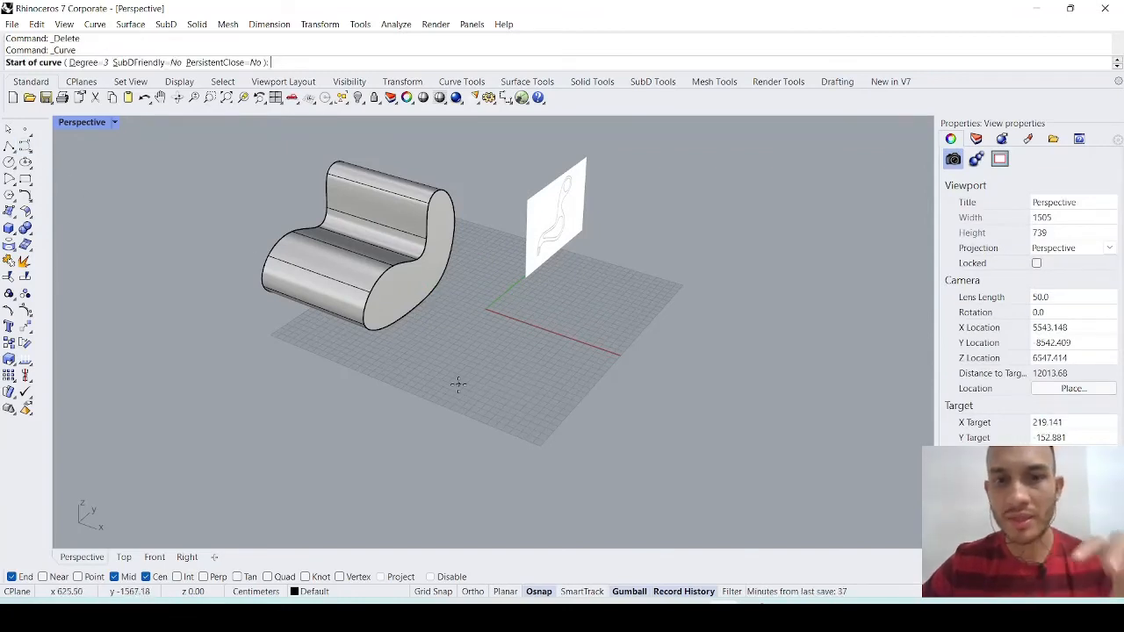
pyautogui.click(457, 327)
pyautogui.click(404, 382)
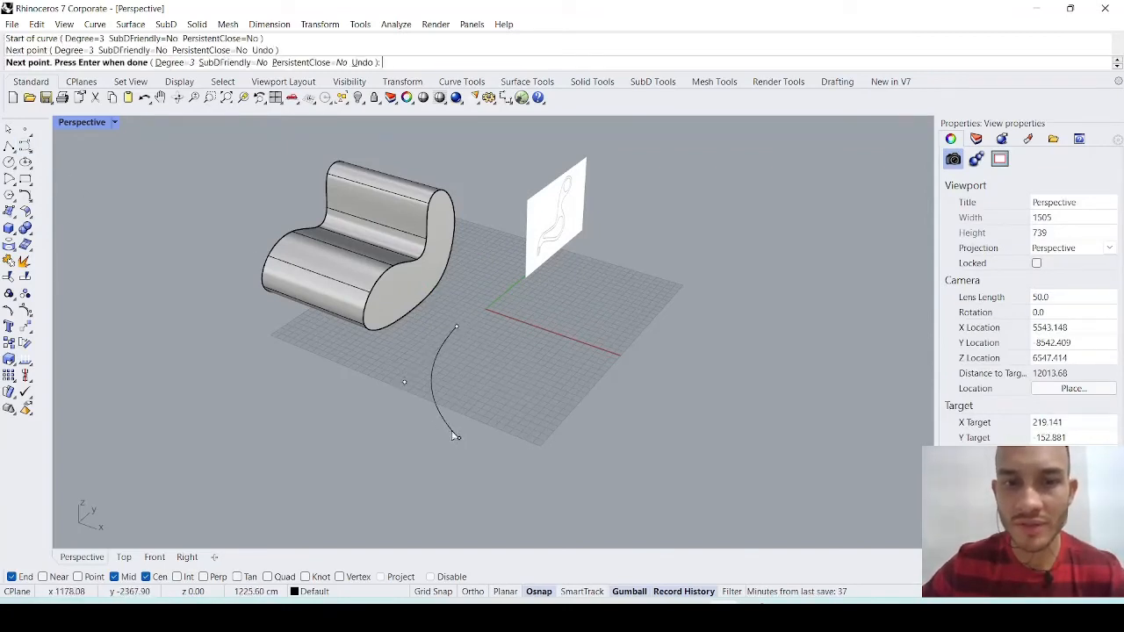
pyautogui.click(458, 438)
pyautogui.click(549, 482)
pyautogui.click(552, 428)
pyautogui.click(648, 406)
pyautogui.click(709, 453)
pyautogui.click(735, 375)
pyautogui.click(457, 328)
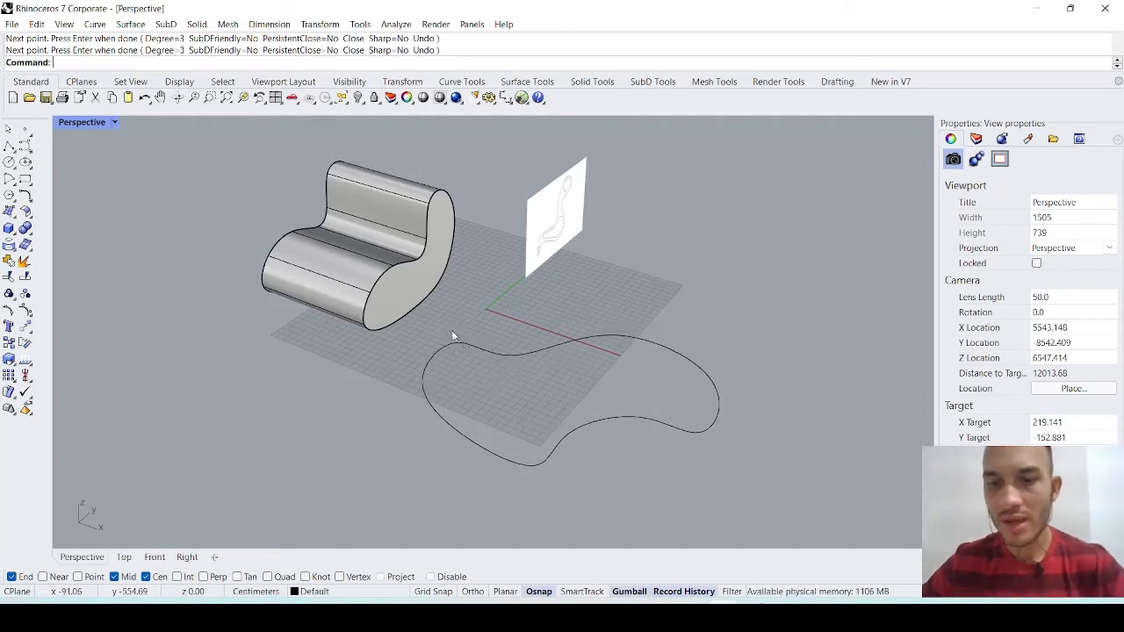
# - Extrude the closed freeform ground curve upward into a solid with ExtrudeCrv
pyautogui.click(551, 451)
pyautogui.write('Ex')
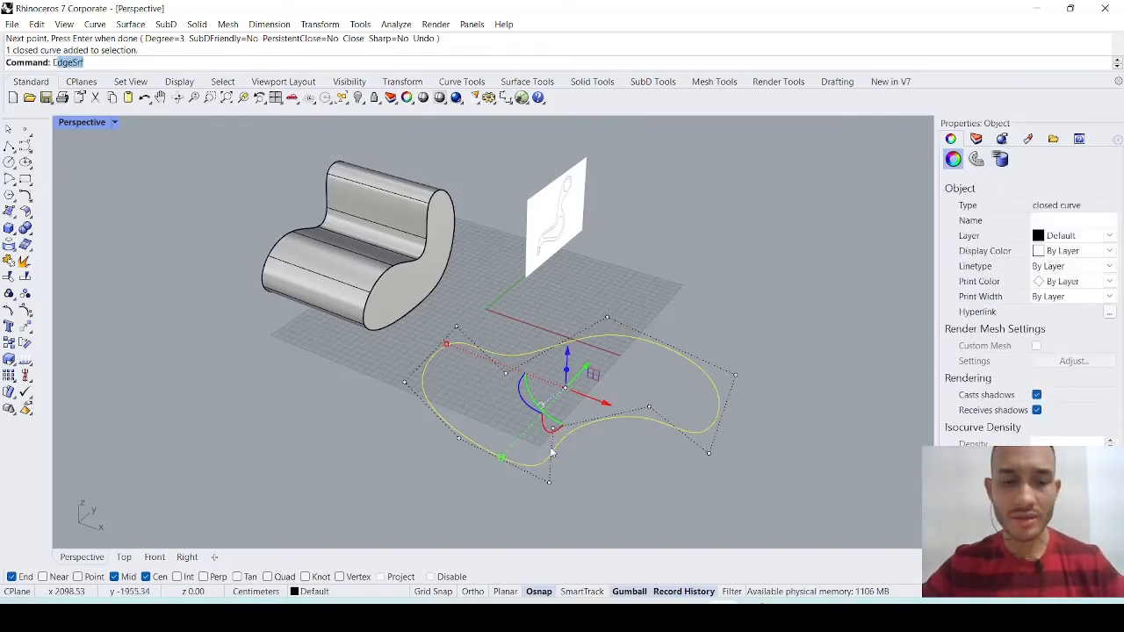
pyautogui.write('trudeCrv')
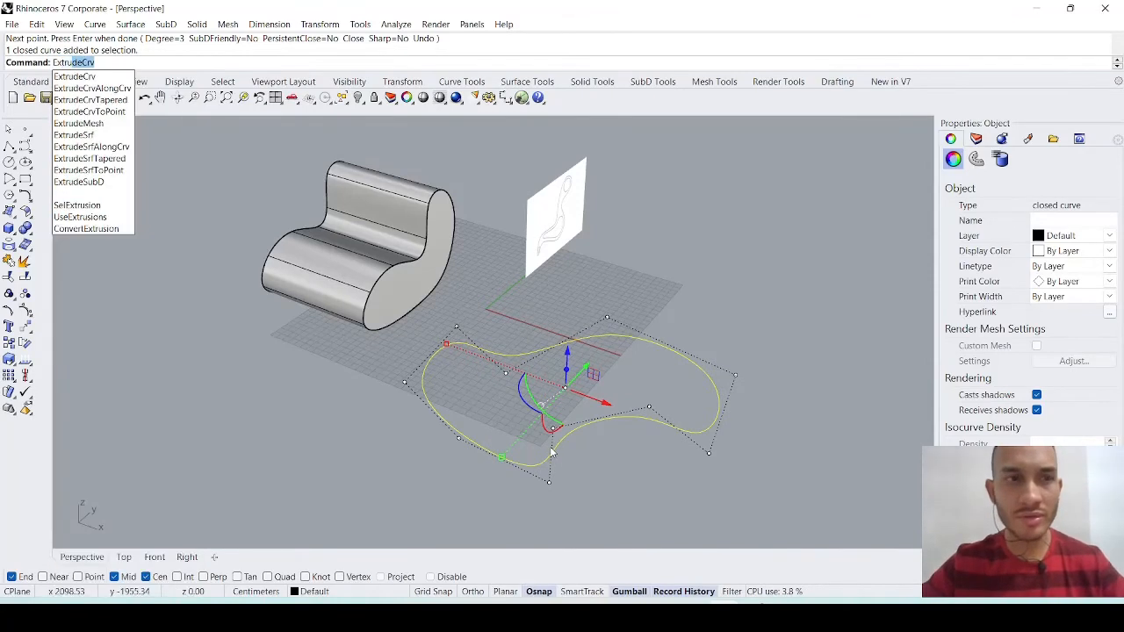
pyautogui.press('Return')
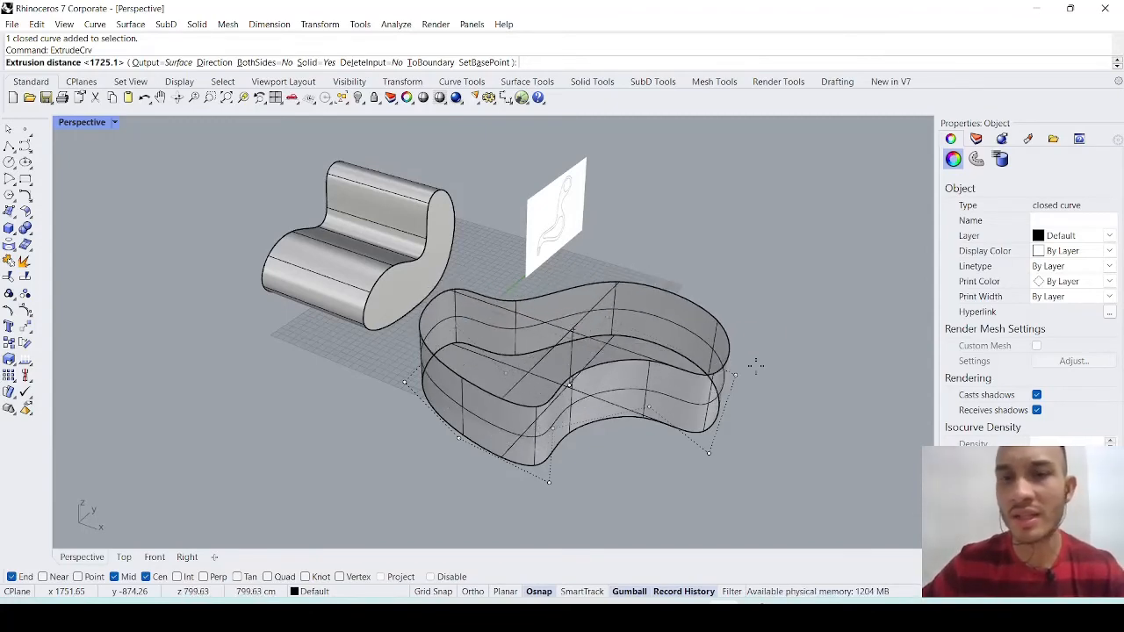
pyautogui.click(766, 348)
pyautogui.moveTo(766, 348); pyautogui.dragTo(732, 362, button='right')
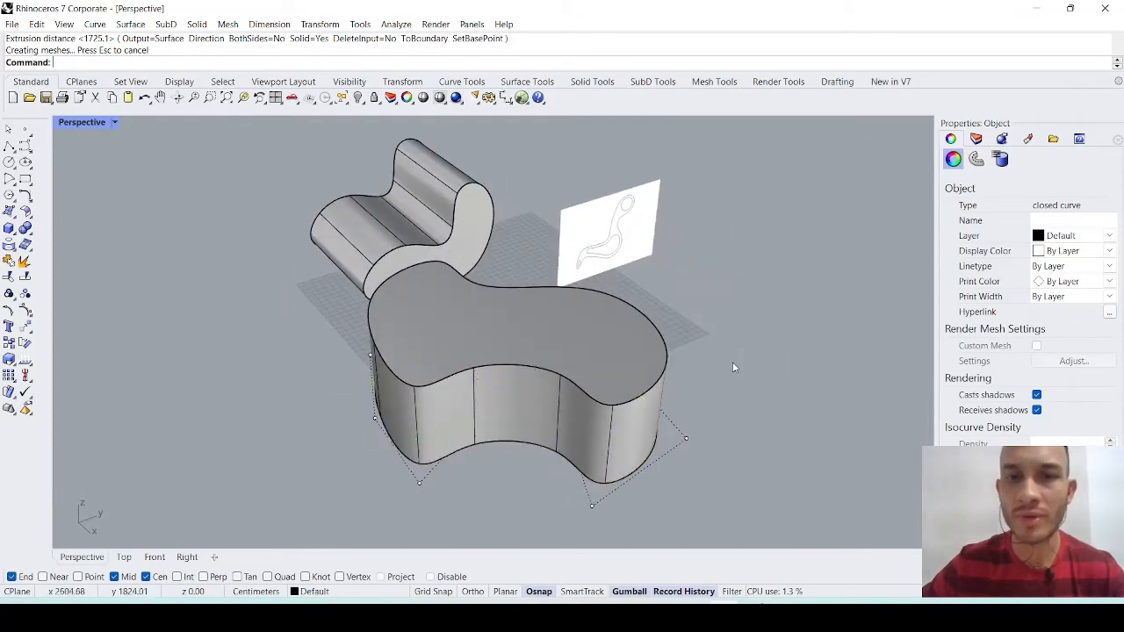
pyautogui.click(732, 362)
# - Create a solid box on the ground plane beside the freeform extrusion, in front of the reference picture
pyautogui.scroll(-4, 472, 331)
pyautogui.moveTo(472, 330); pyautogui.dragTo(560, 442, button='right')
pyautogui.scroll(3, 543, 424)
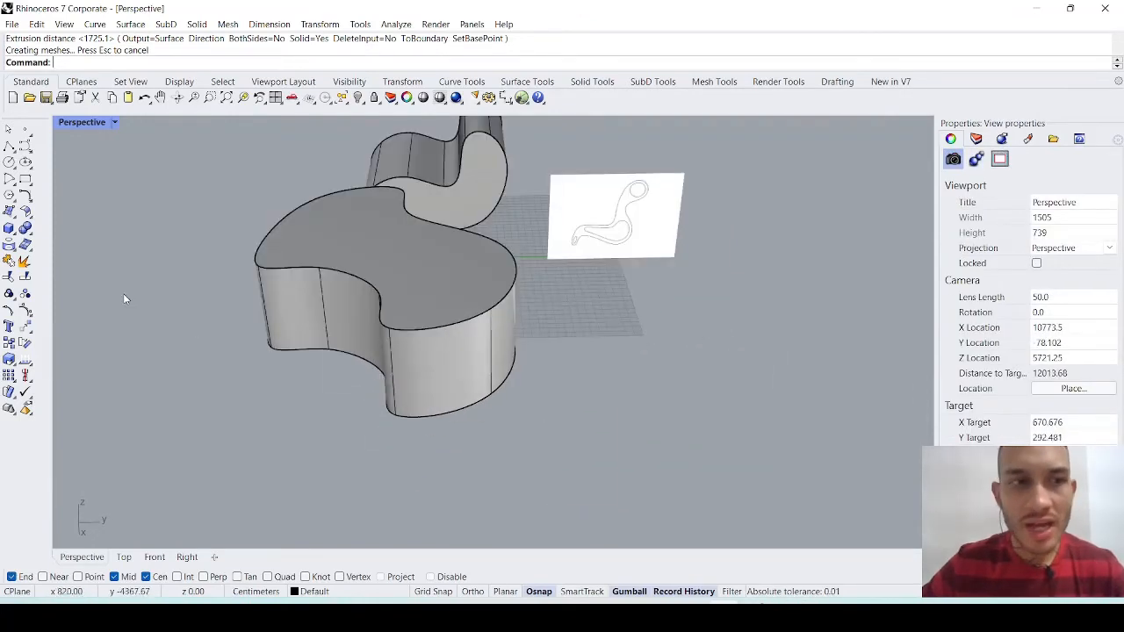
pyautogui.click(10, 231)
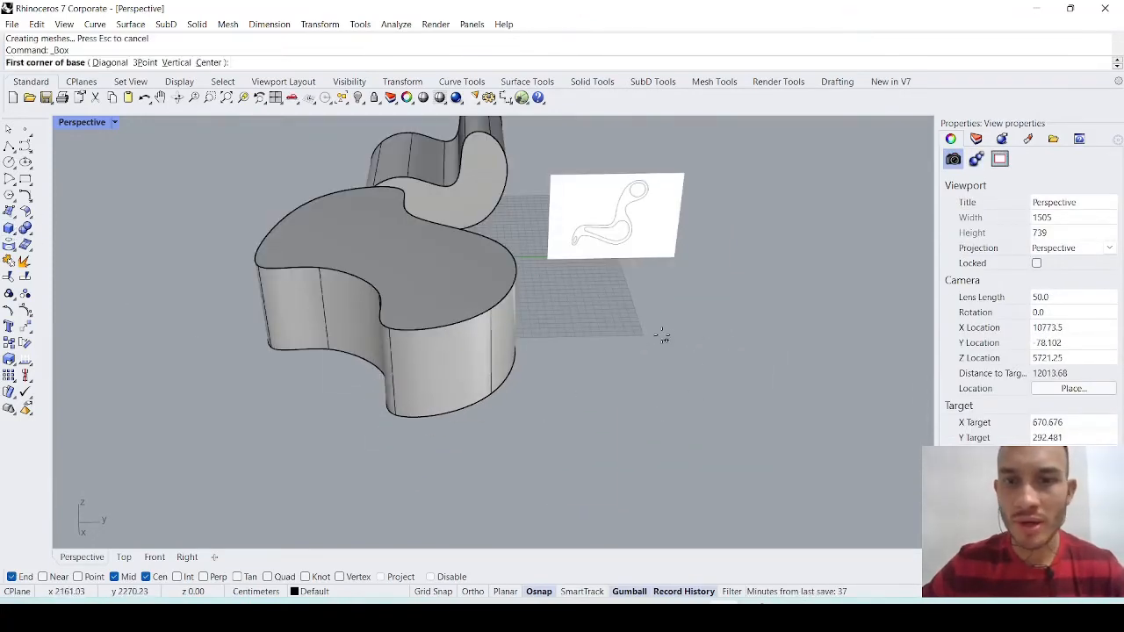
pyautogui.click(728, 318)
pyautogui.click(602, 404)
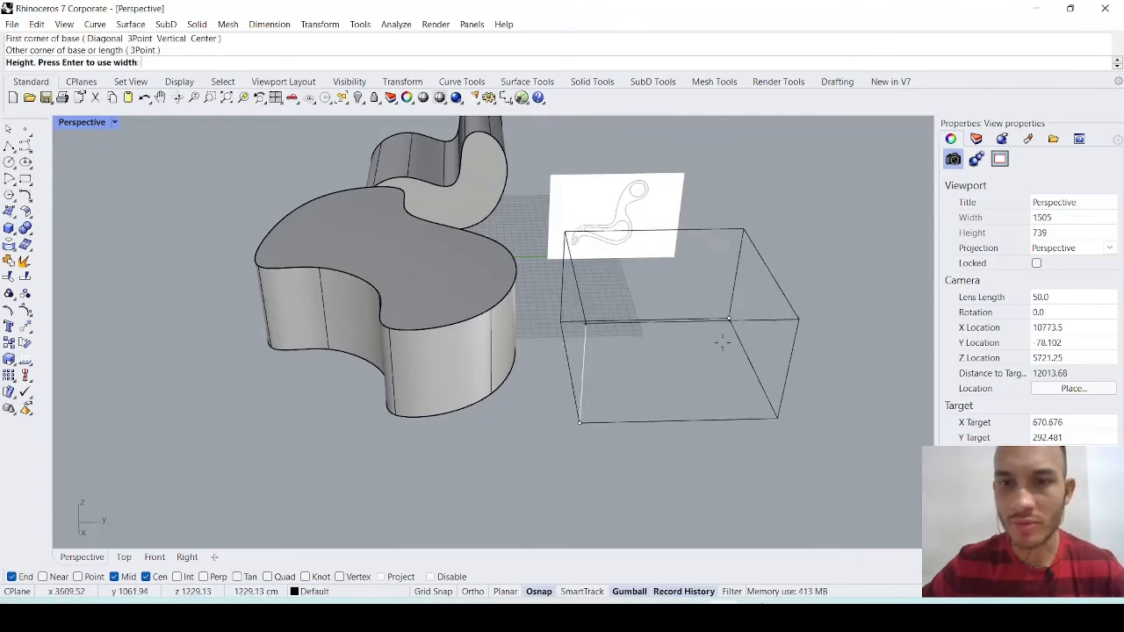
pyautogui.click(718, 361)
pyautogui.scroll(-3, 718, 360)
pyautogui.scroll(2, 703, 374)
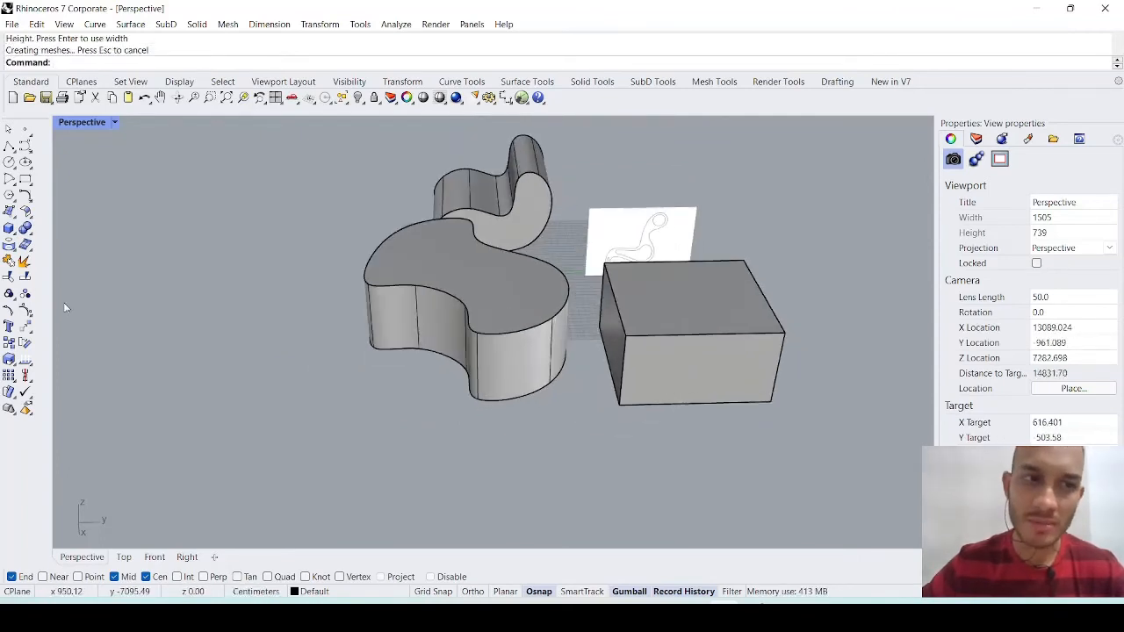
# - Create a vertical solid cylinder on the ground plane, on the opposite side of the freeform extrusion from the box
pyautogui.click(16, 239)
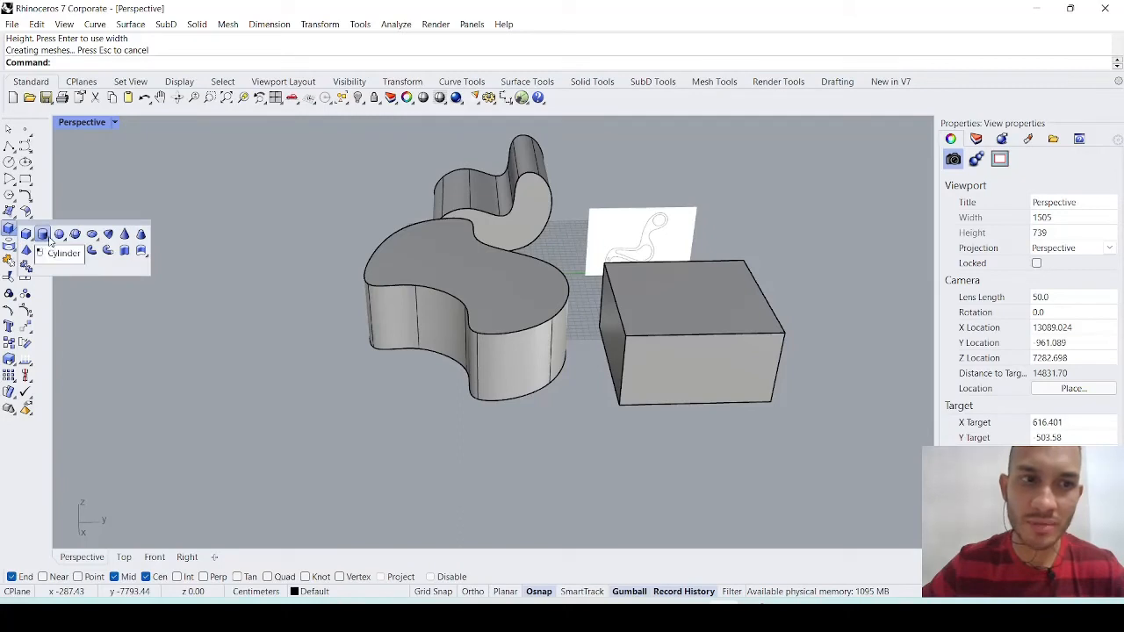
pyautogui.click(42, 236)
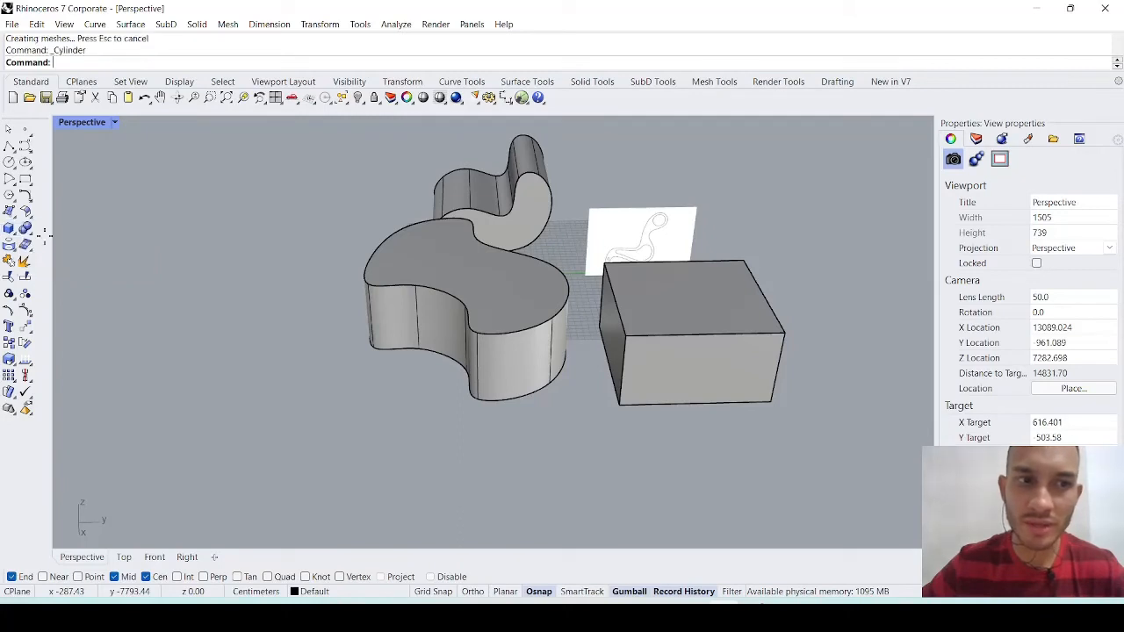
pyautogui.click(231, 387)
pyautogui.click(262, 426)
pyautogui.click(233, 303)
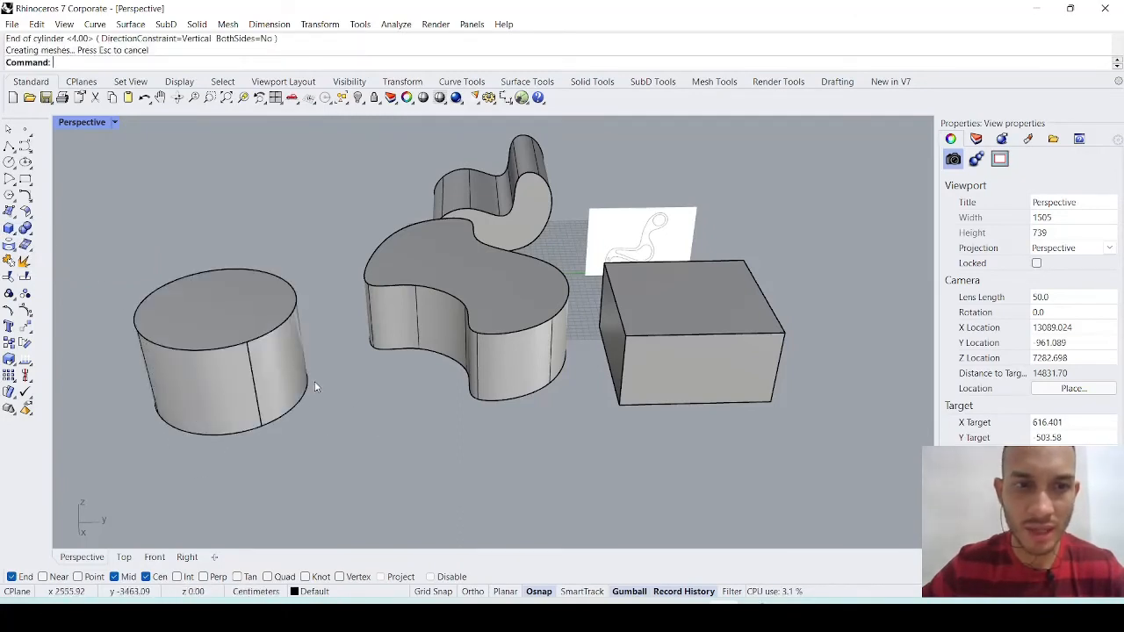
pyautogui.moveTo(361, 396); pyautogui.dragTo(427, 421, button='right')
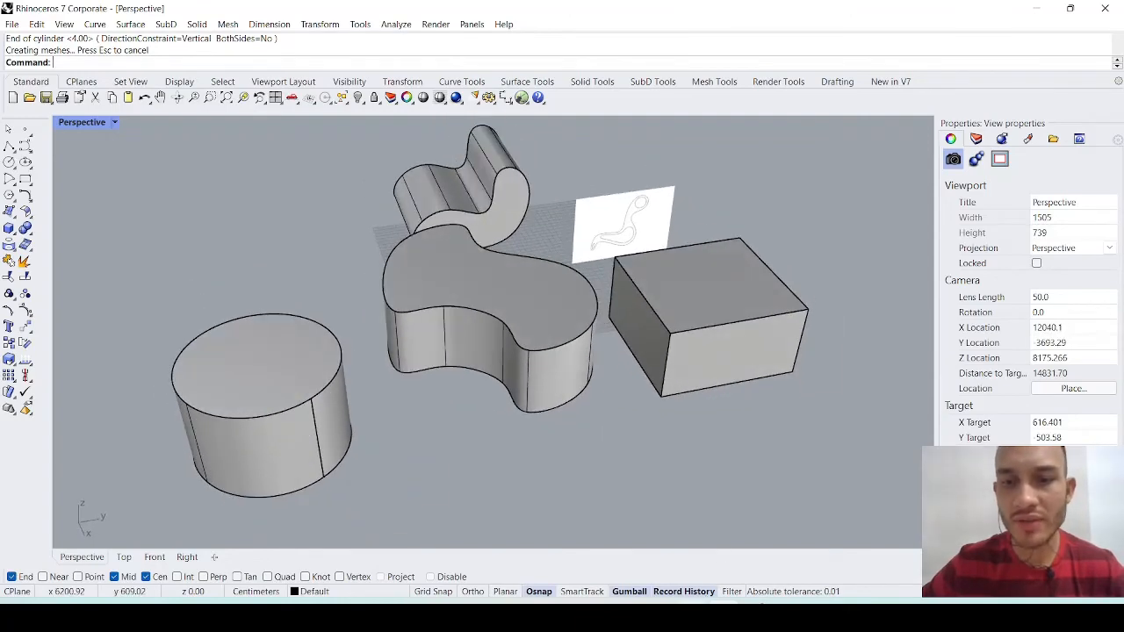
# - Switch to the lesson PDF in the browser, underline the SHELL item with the green pen, and return to Rhinoceros
pyautogui.click(692, 616)
pyautogui.moveTo(195, 281); pyautogui.dragTo(309, 287)
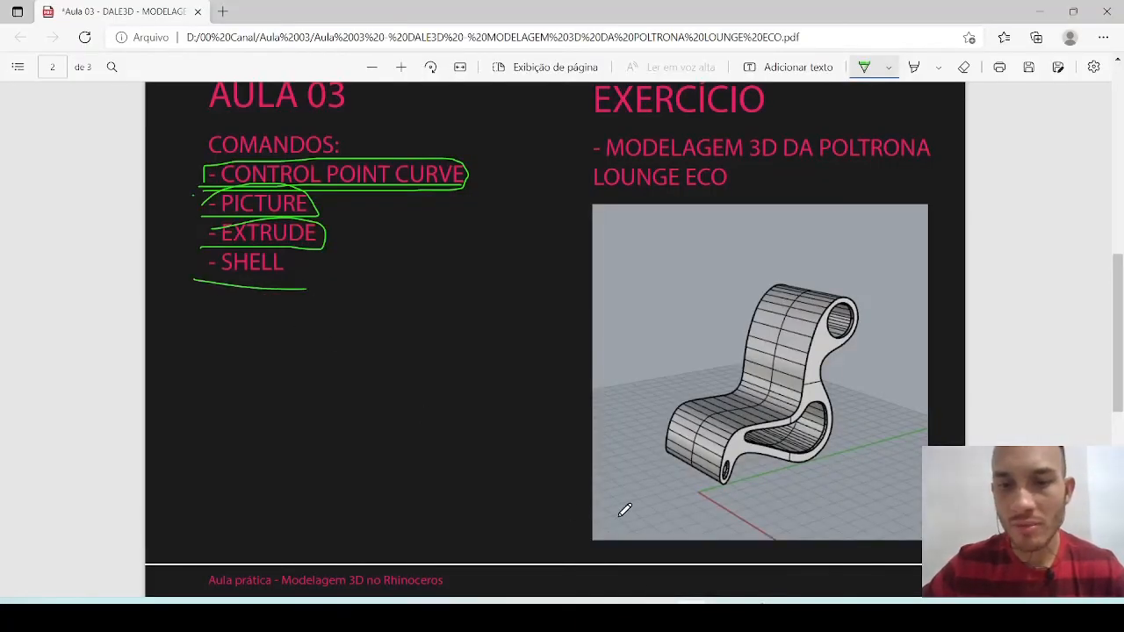
pyautogui.click(723, 615)
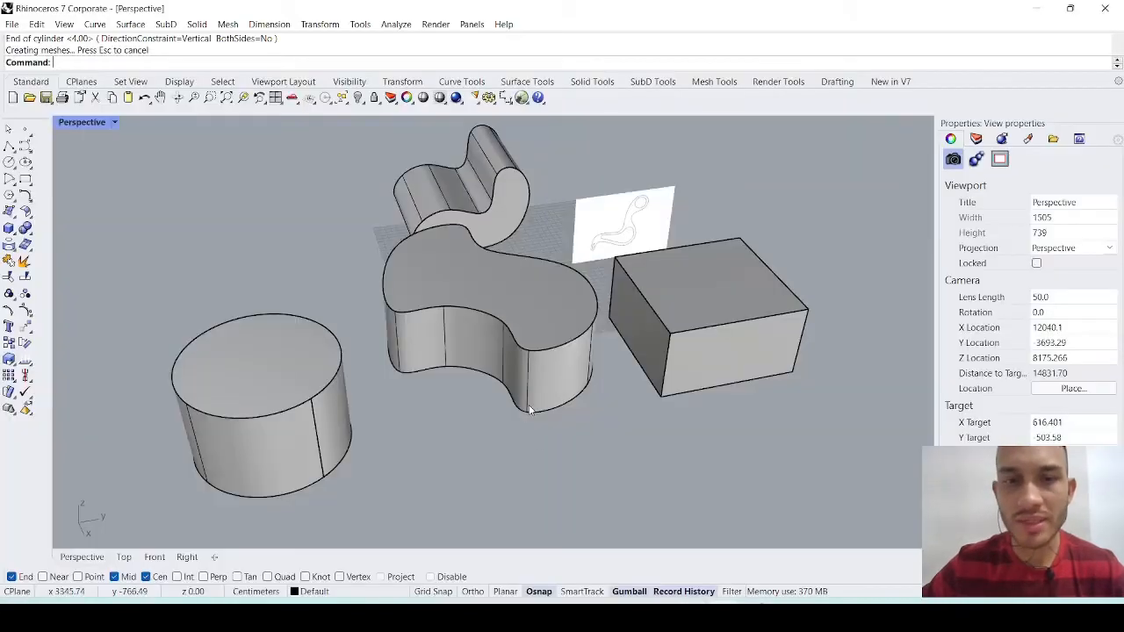
# - Shell the freeform ground extrusion with a thickness of 5, removing its top face
pyautogui.write('Shell')
pyautogui.press('Return')
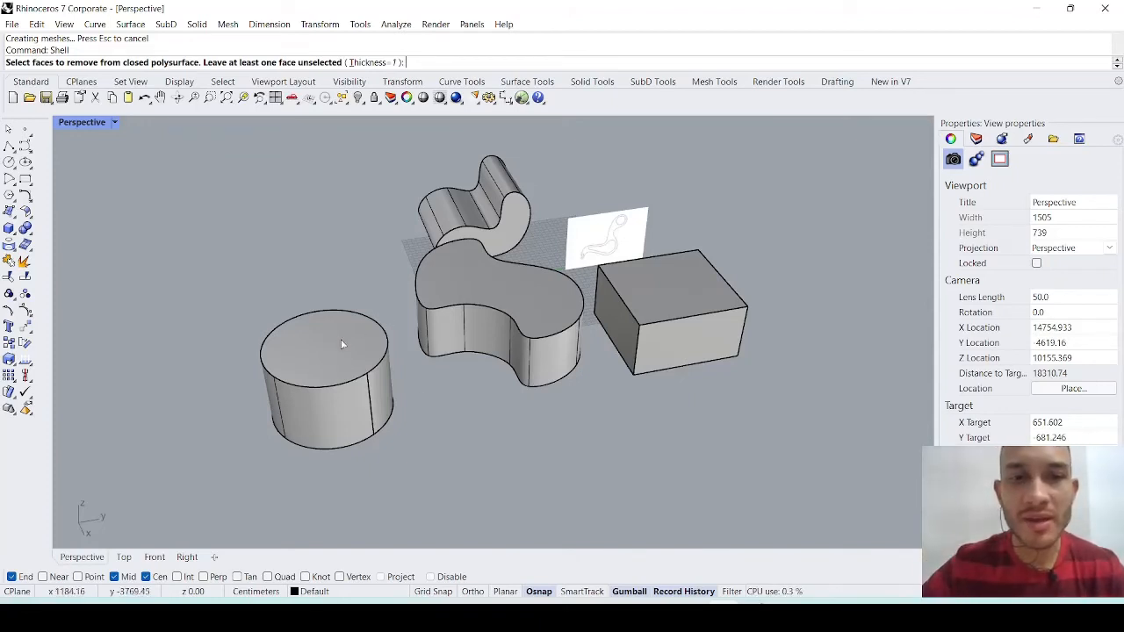
pyautogui.click(546, 305)
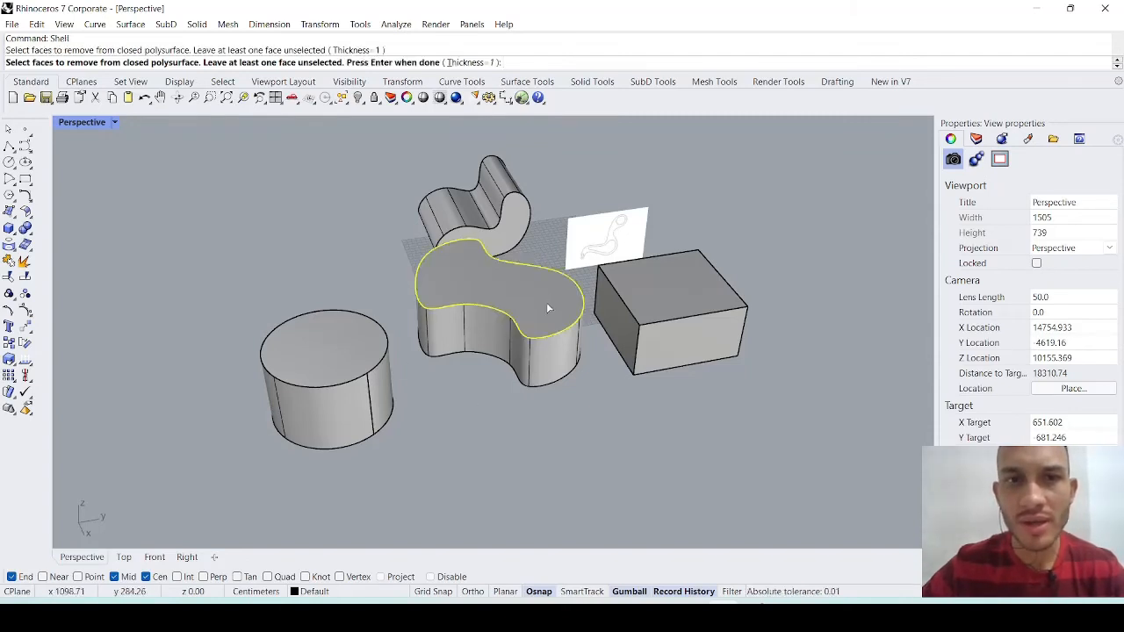
pyautogui.click(467, 63)
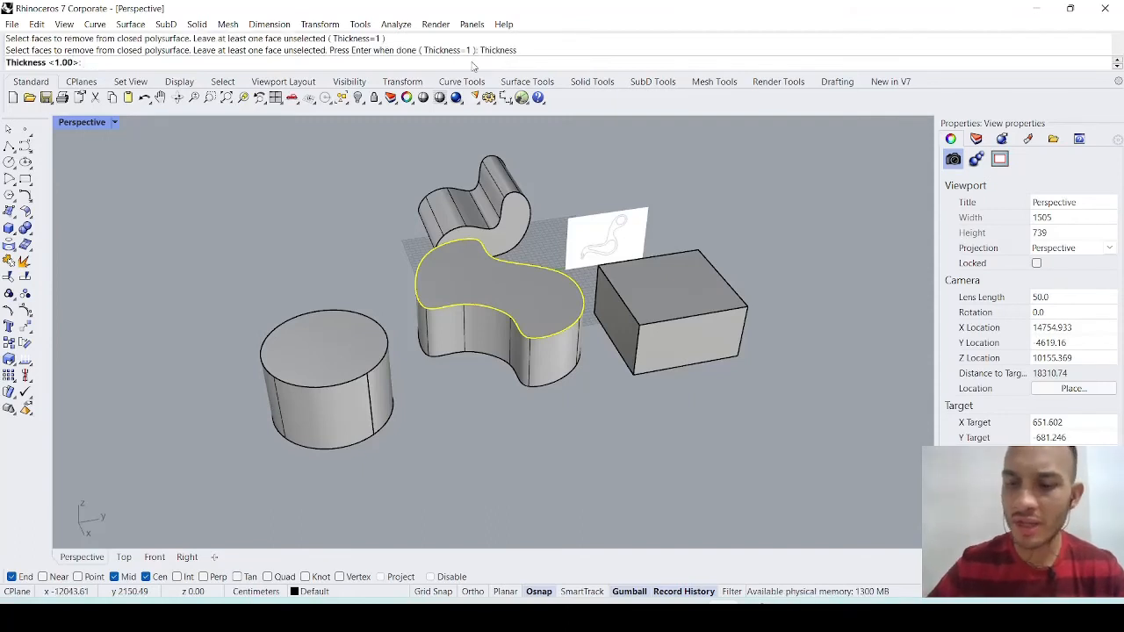
pyautogui.write('5')
pyautogui.press('Return')
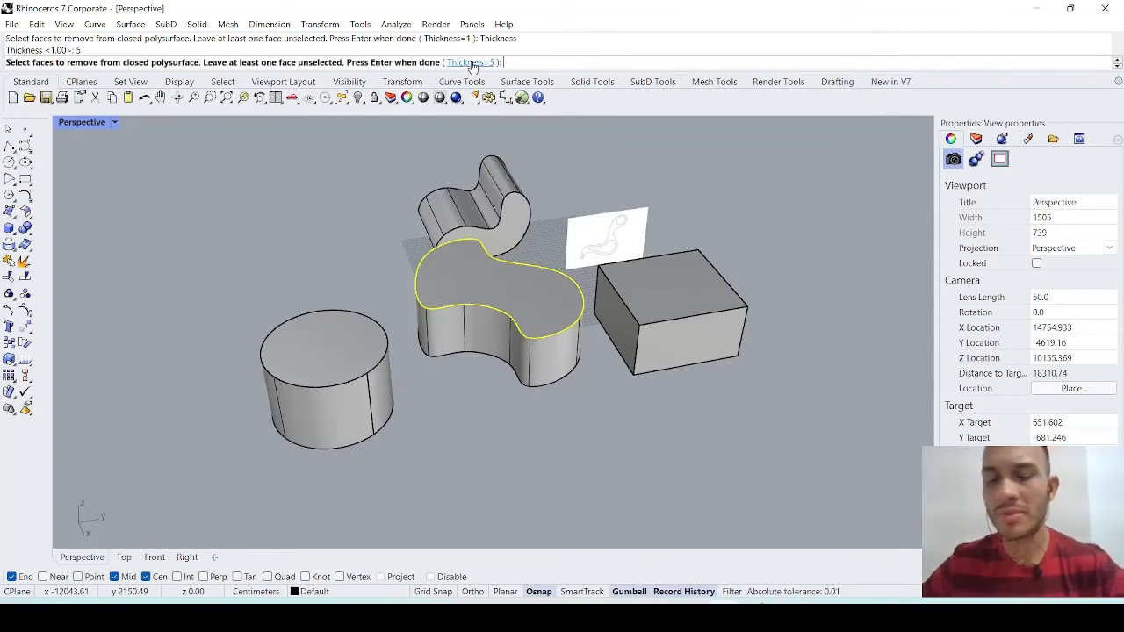
pyautogui.press('Return')
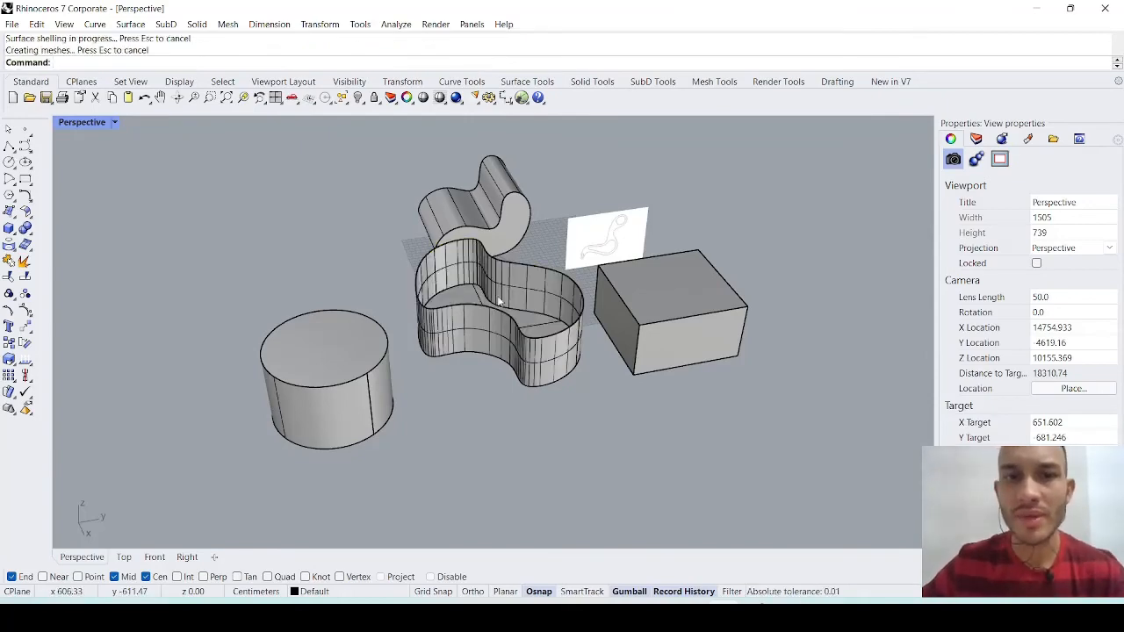
pyautogui.scroll(5, 497, 281)
pyautogui.moveTo(514, 320); pyautogui.dragTo(564, 337, button='right')
pyautogui.moveTo(536, 339); pyautogui.dragTo(562, 353, button='right')
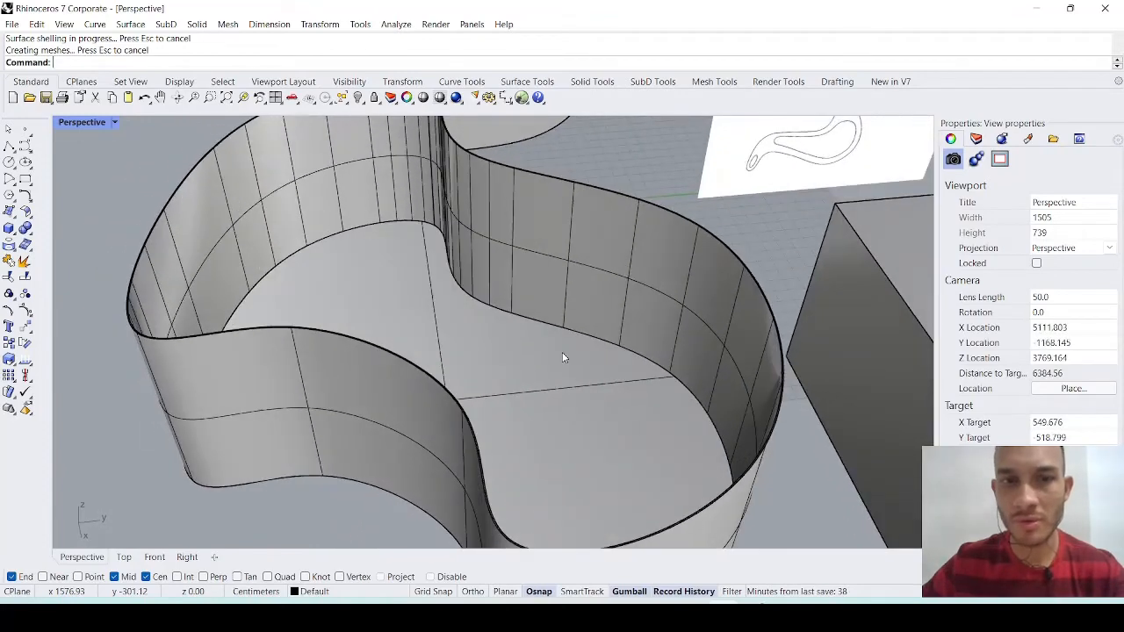
pyautogui.scroll(2, 410, 381)
pyautogui.scroll(2, 411, 383)
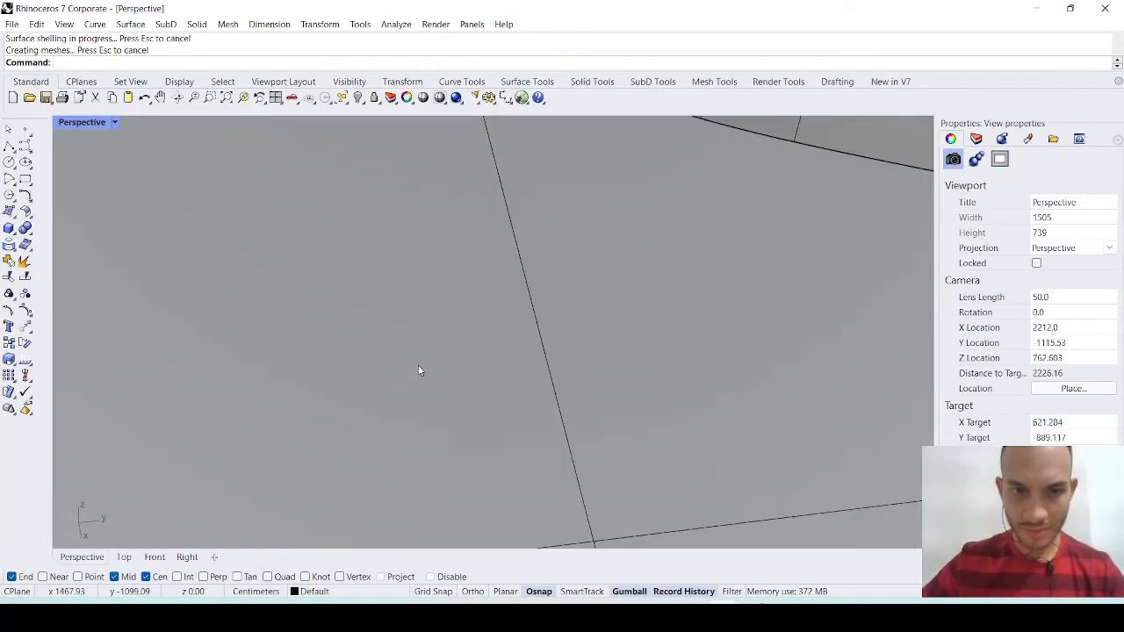
pyautogui.scroll(-10, 419, 372)
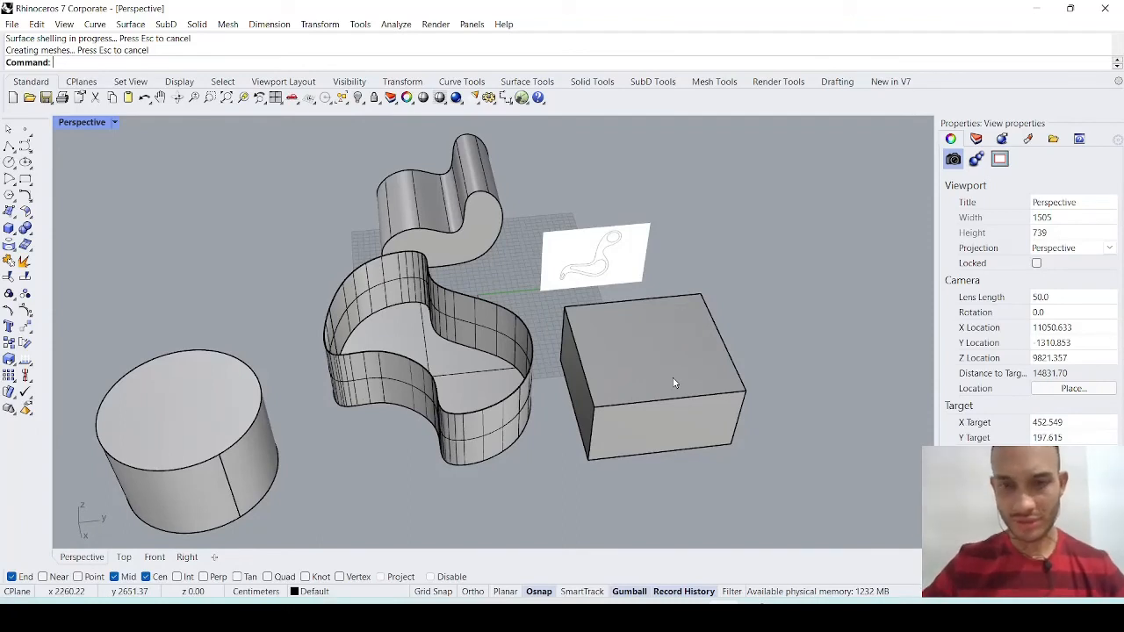
# - Try shelling the box with a thickness of 10 and only its top face removed, and undo the shell
pyautogui.write('shell')
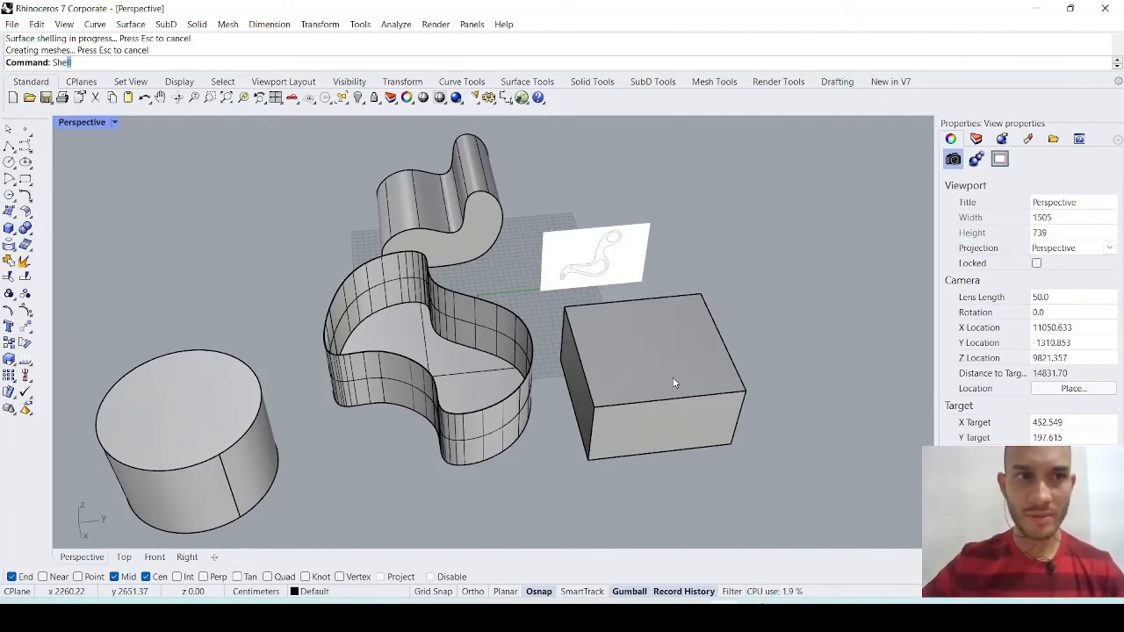
pyautogui.press('Return')
pyautogui.click(359, 64)
pyautogui.write('10')
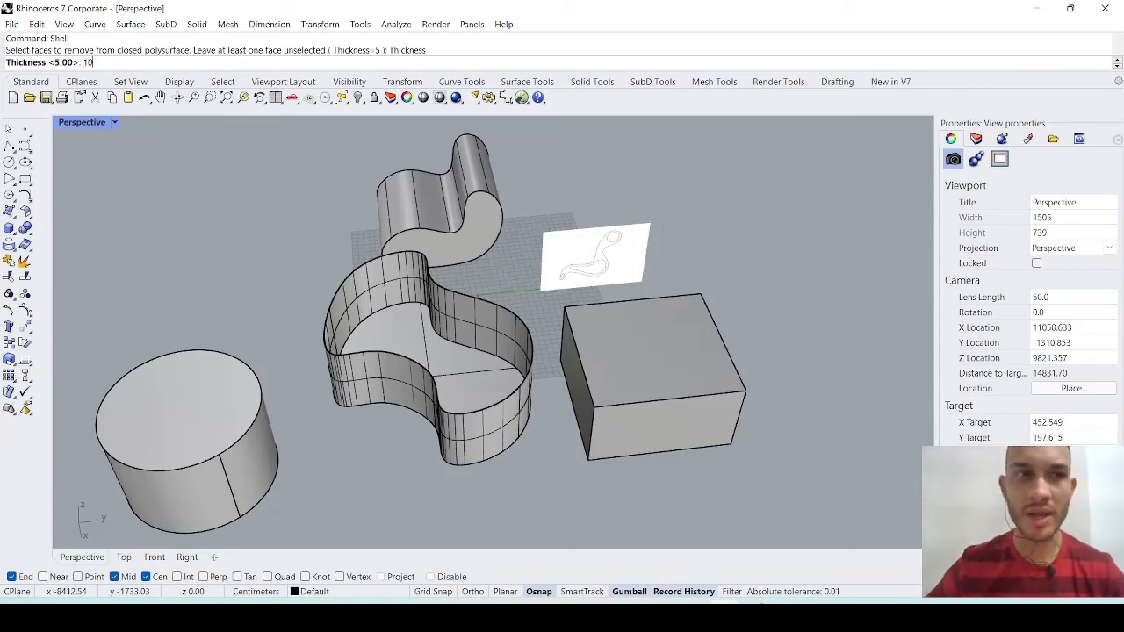
pyautogui.press('Return')
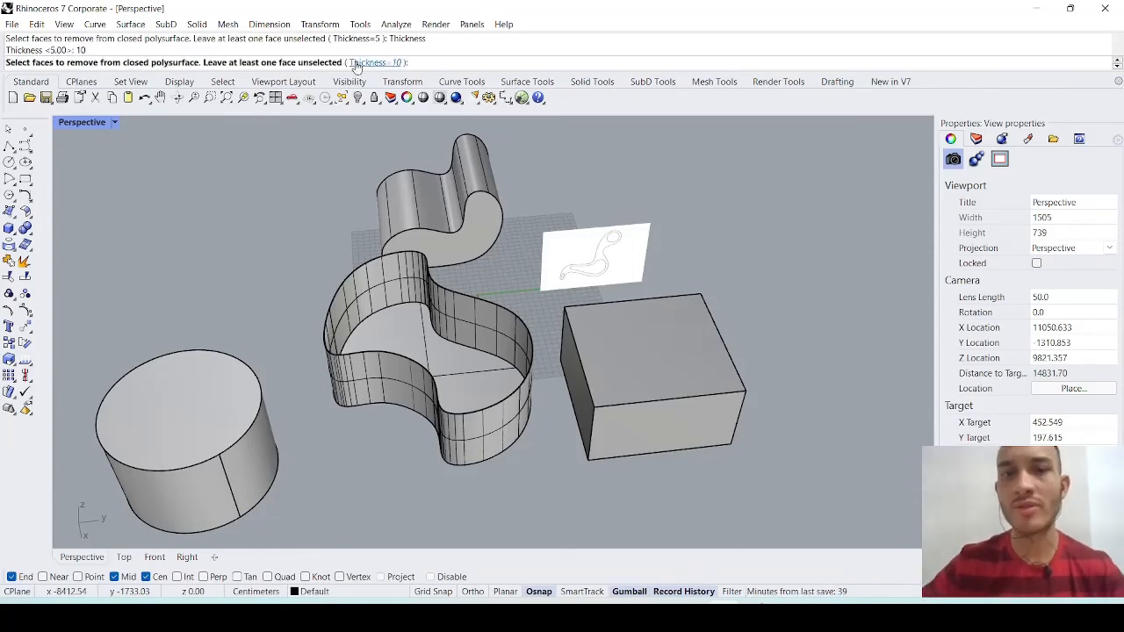
pyautogui.click(630, 348)
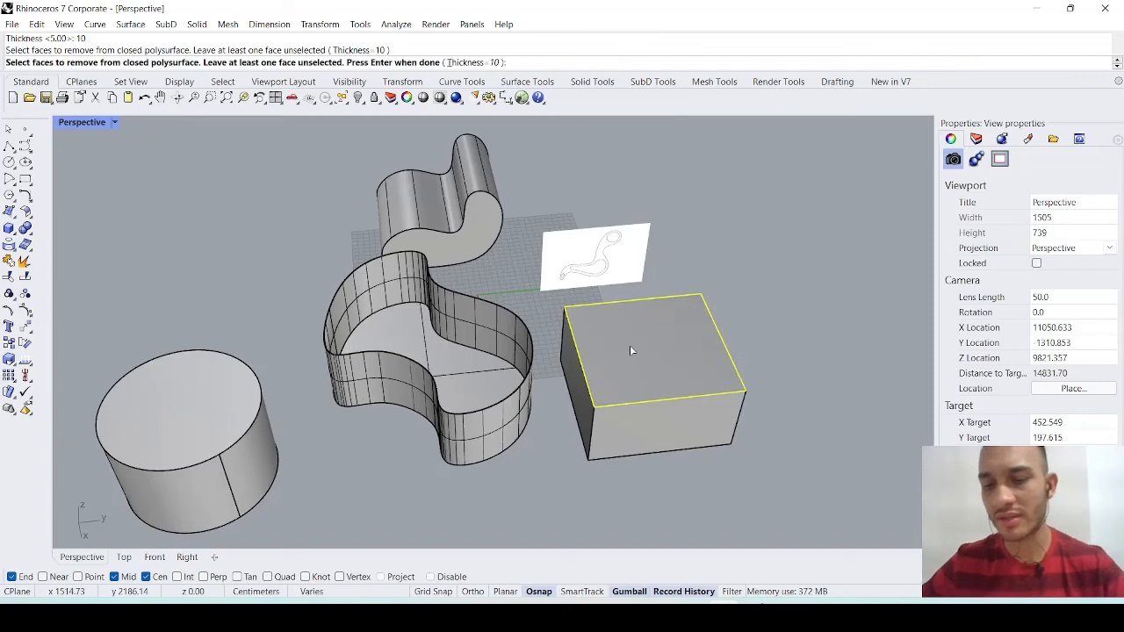
pyautogui.press('Return')
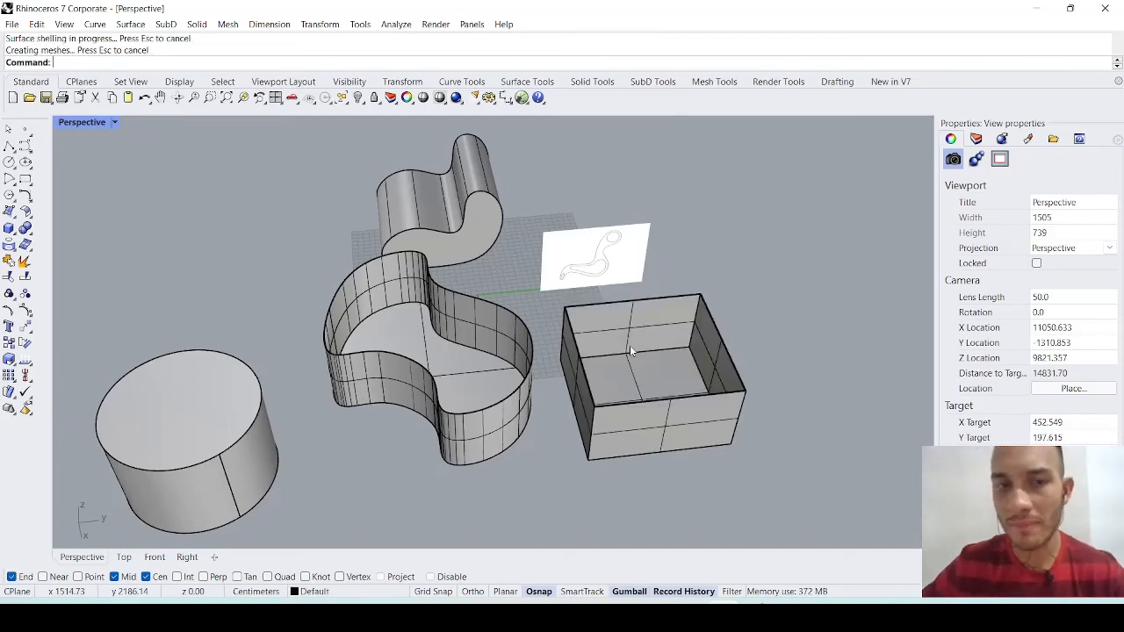
pyautogui.hotkey('ctrl', 'z')
# - Move the solid box a short distance farther away from the shelled freeform object and deselect it
pyautogui.scroll(-1, 637, 369)
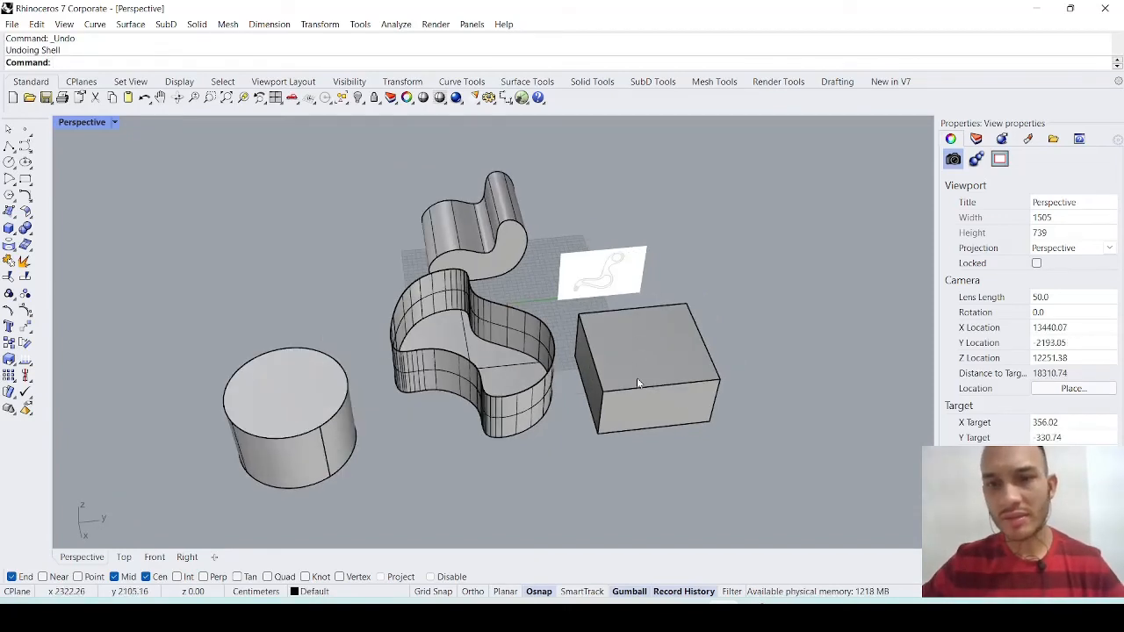
pyautogui.click(679, 419)
pyautogui.moveTo(679, 420); pyautogui.dragTo(716, 416)
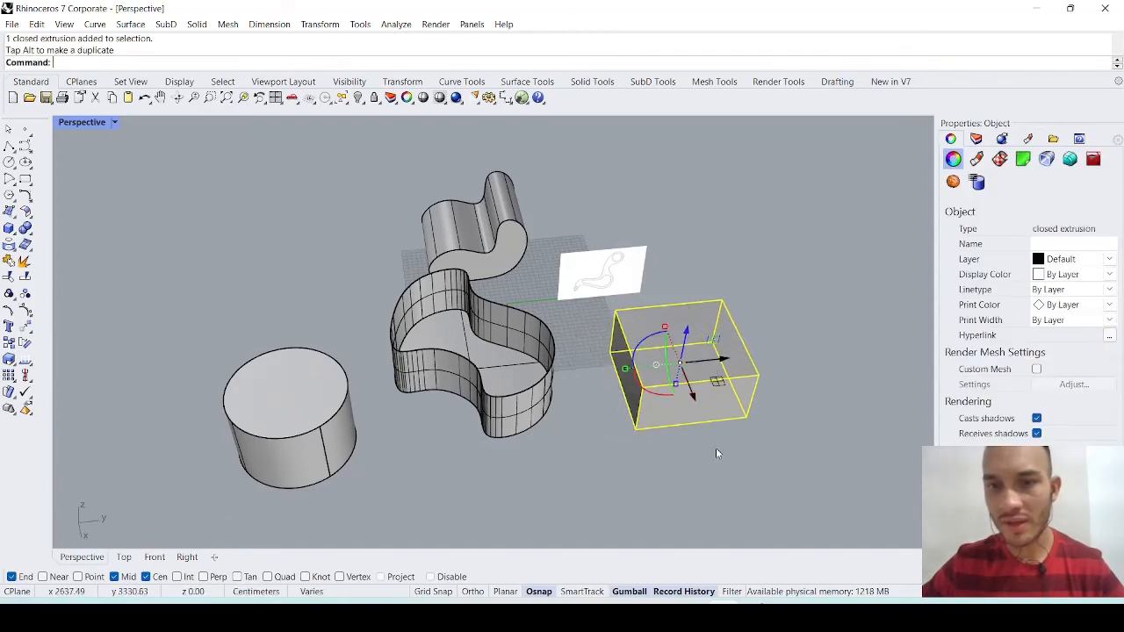
pyautogui.click(710, 475)
# - Shell the box with a thickness of 10, removing both its top face and its front face
pyautogui.write('shell')
pyautogui.press('Return')
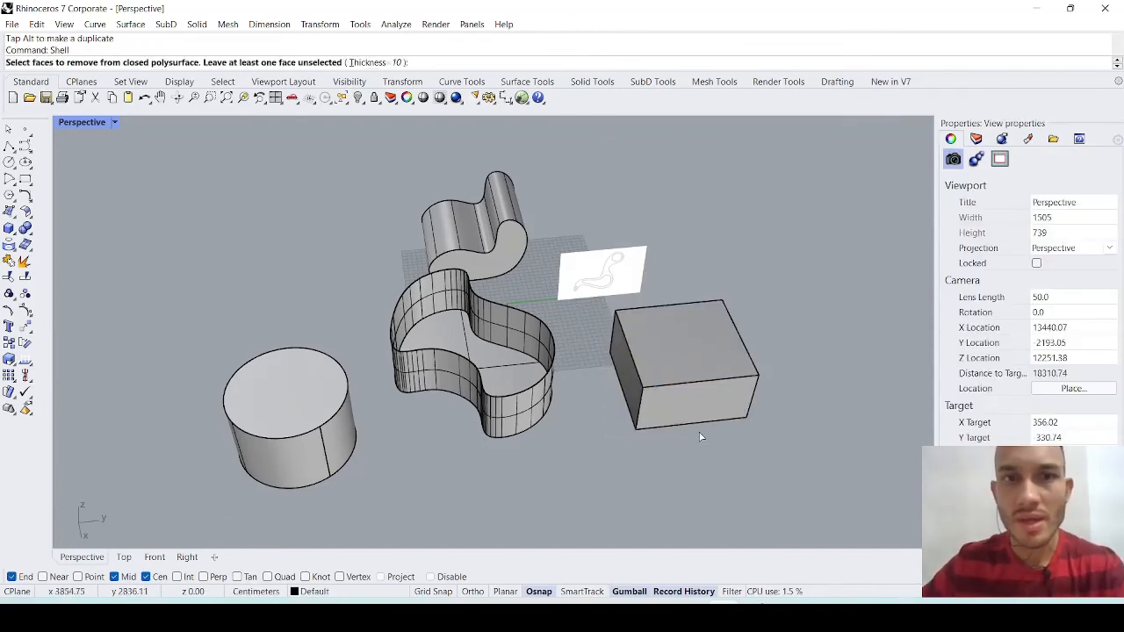
pyautogui.click(682, 351)
pyautogui.click(666, 416)
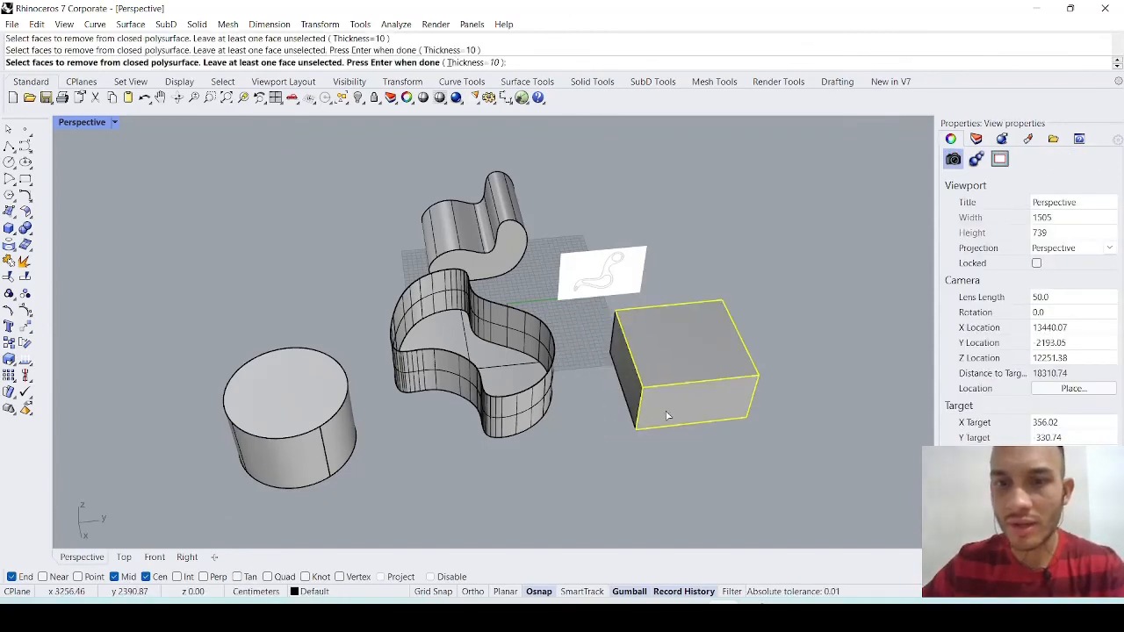
pyautogui.press('Return')
pyautogui.scroll(3, 667, 416)
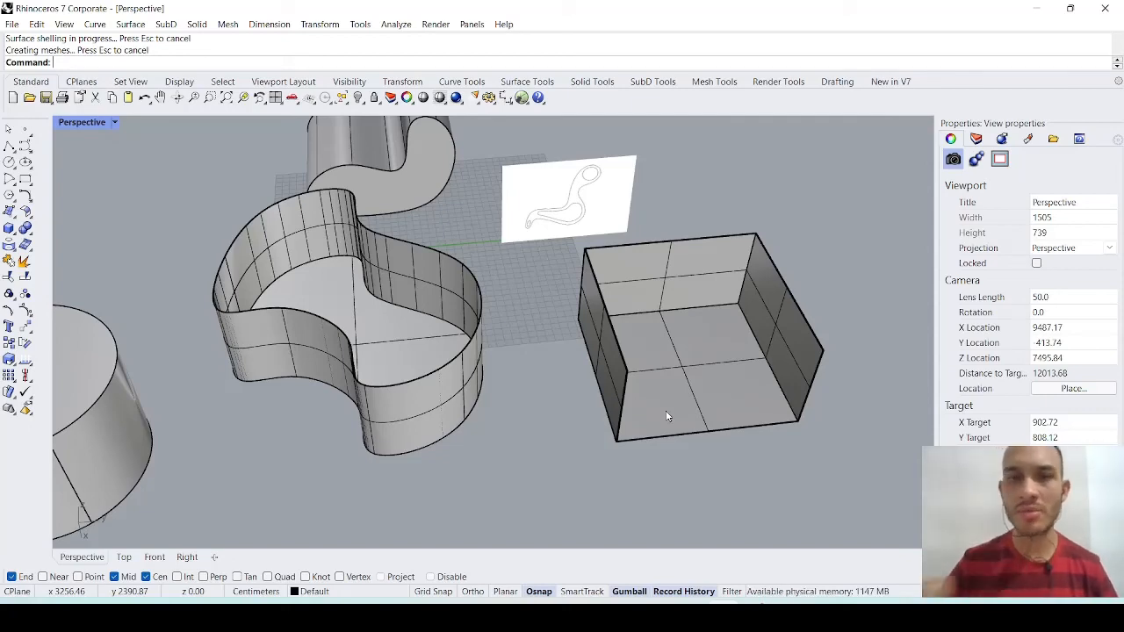
# - Delete the shelled freeform object with its curve, the shelled box, the cylinder and the extruded armchair-like profile, keeping the reference picture
pyautogui.scroll(-5, 666, 416)
pyautogui.moveTo(685, 459); pyautogui.dragTo(278, 363)
pyautogui.press('Delete')
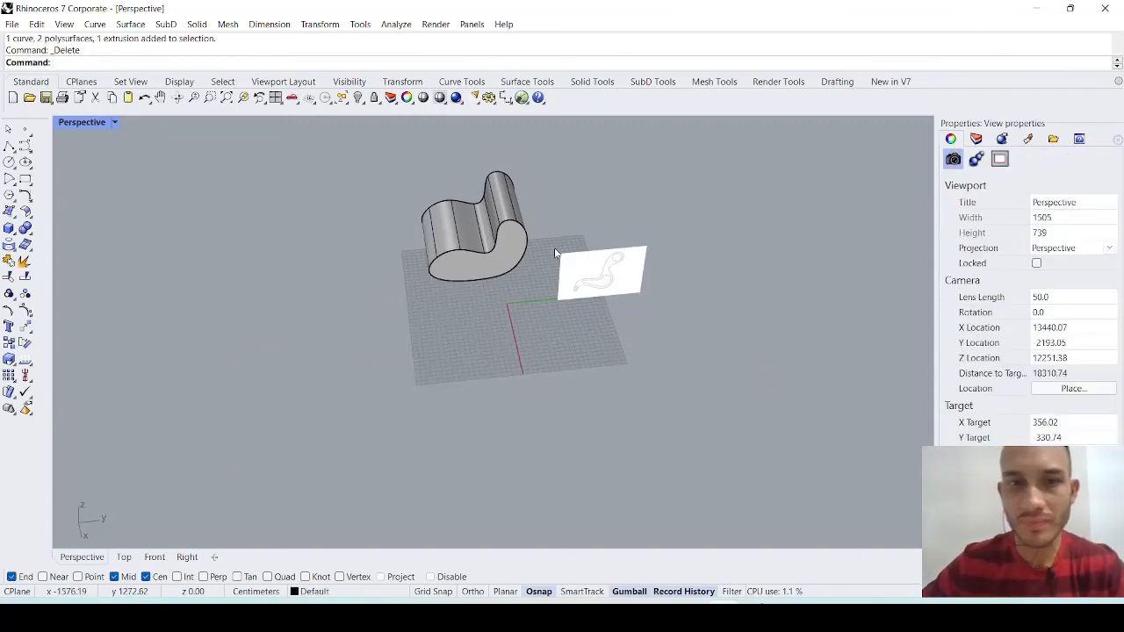
pyautogui.scroll(2, 517, 341)
pyautogui.click(341, 186)
pyautogui.press('Delete')
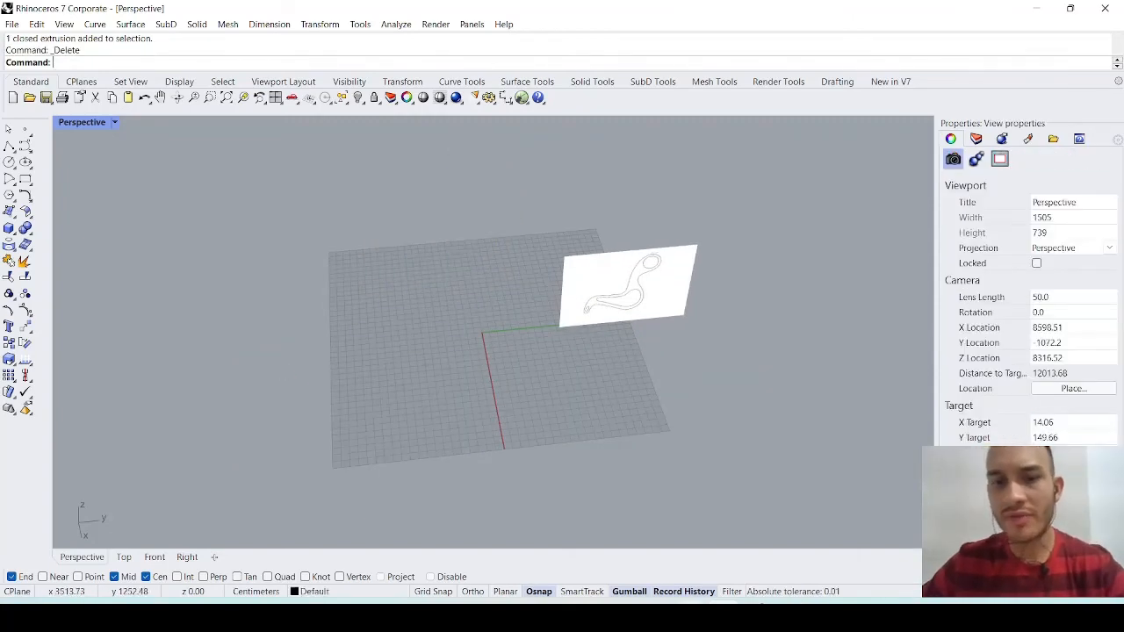
# - Check the armchair exercise in the lesson PDF in the browser, return to Rhinoceros and delete the reference picture
pyautogui.hotkey('alt', 'Tab')
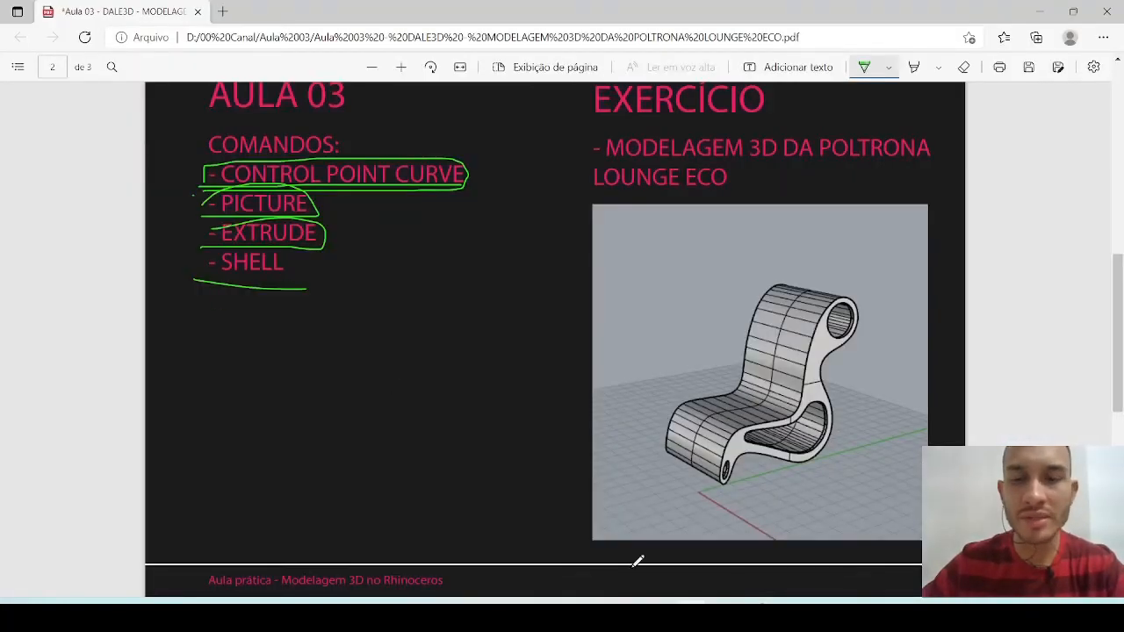
pyautogui.hotkey('alt', 'Tab')
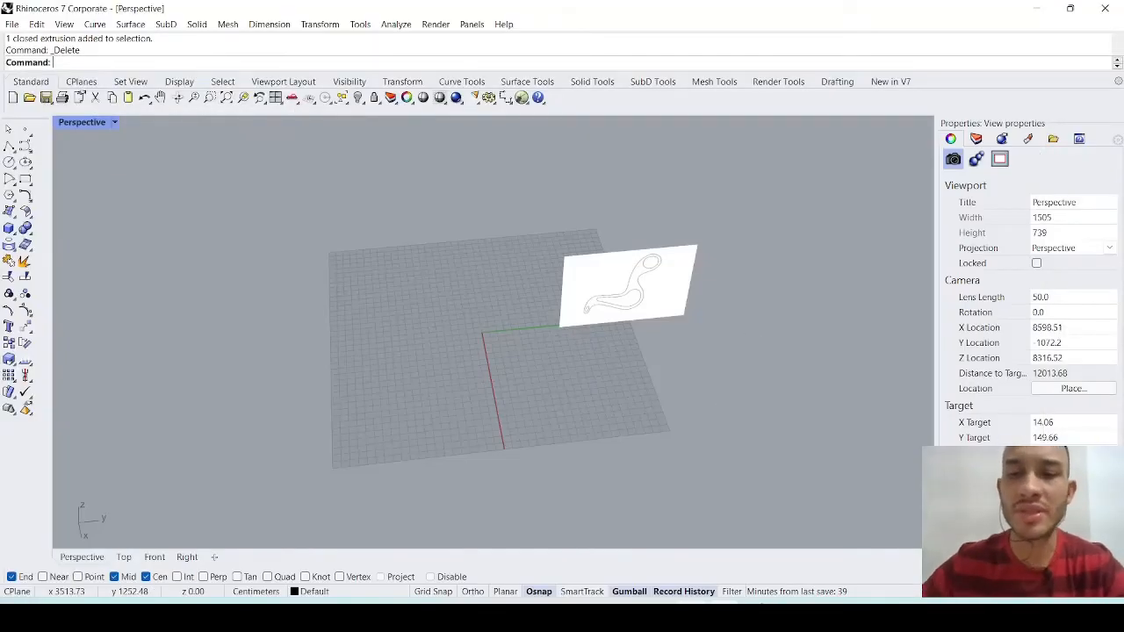
pyautogui.moveTo(687, 384); pyautogui.dragTo(515, 209)
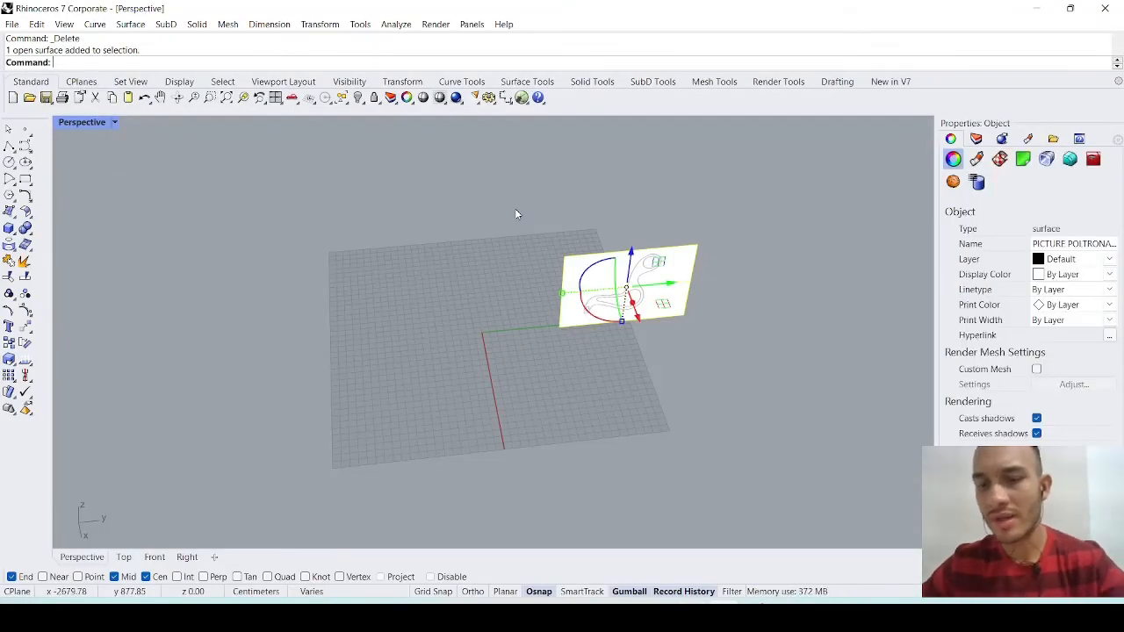
pyautogui.press('Delete')
pyautogui.moveTo(513, 340); pyautogui.dragTo(560, 345, button='right')
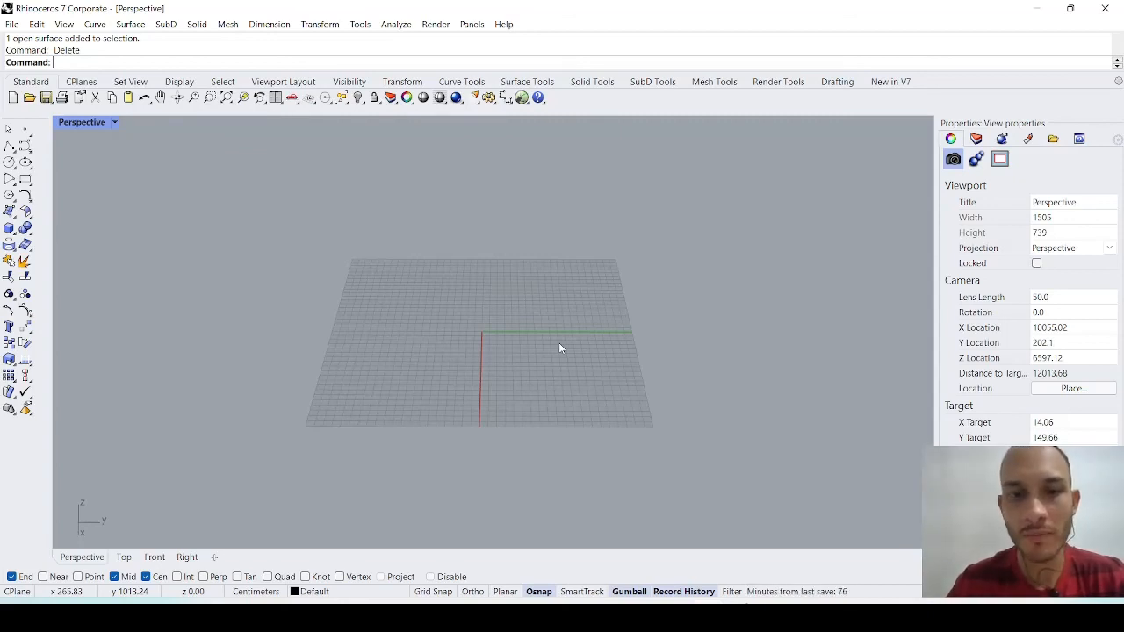
pyautogui.moveTo(559, 343); pyautogui.dragTo(491, 356, button='right')
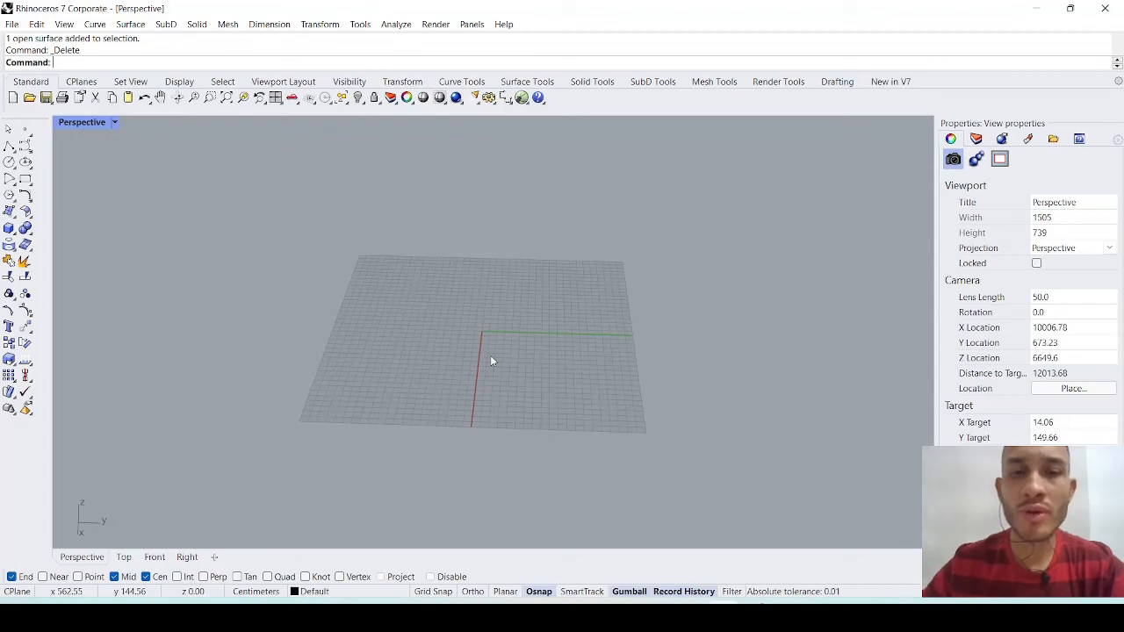